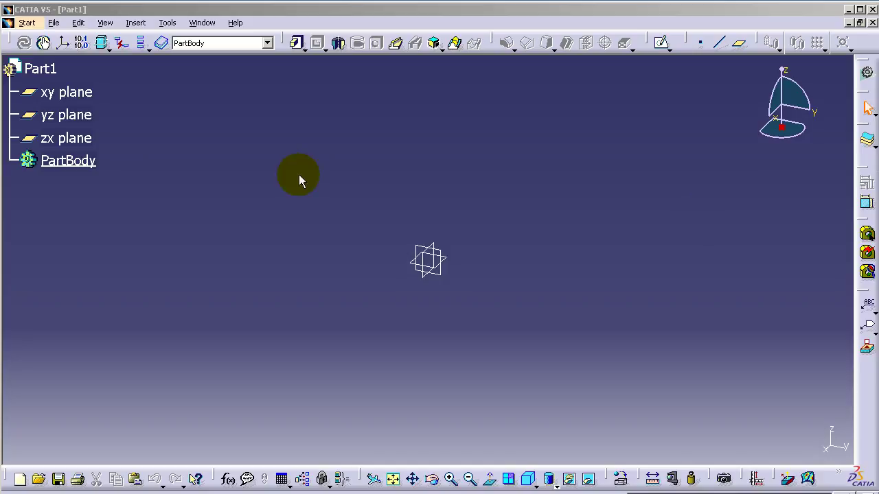
Start a new sketch on the zx plane
left_click(27, 23)
mouse_move(65, 94)
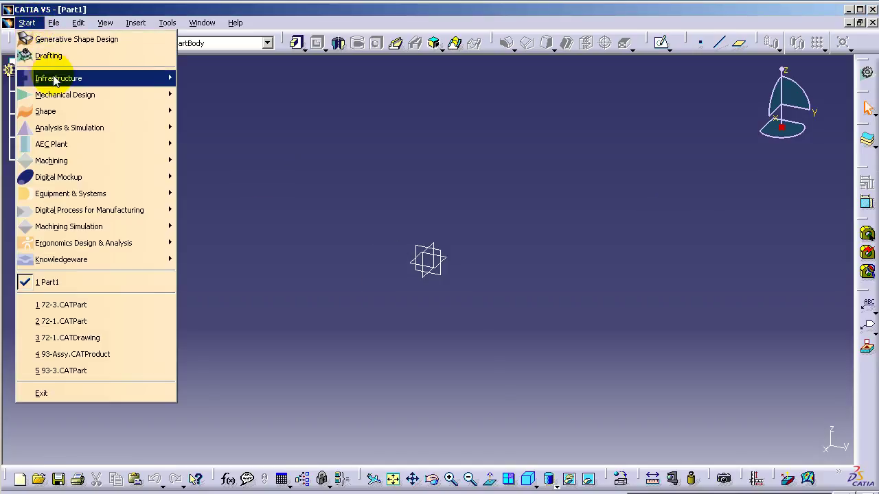
left_click(477, 96)
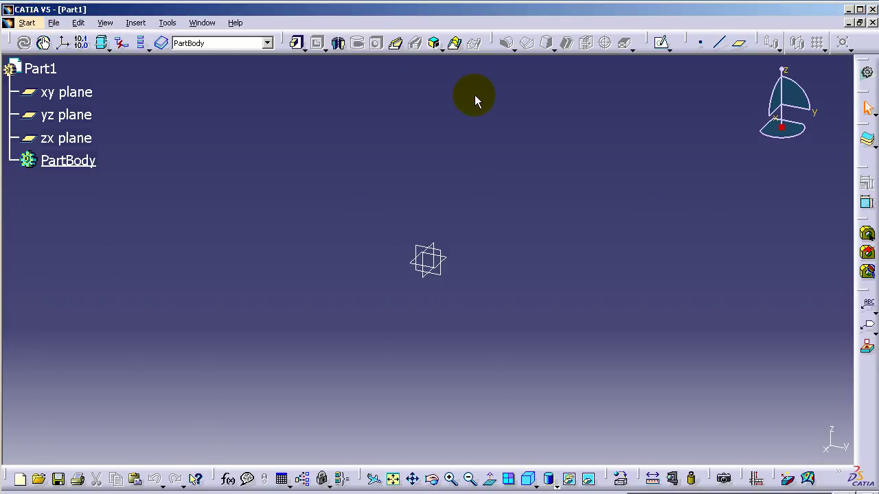
left_click(656, 43)
left_click(435, 250)
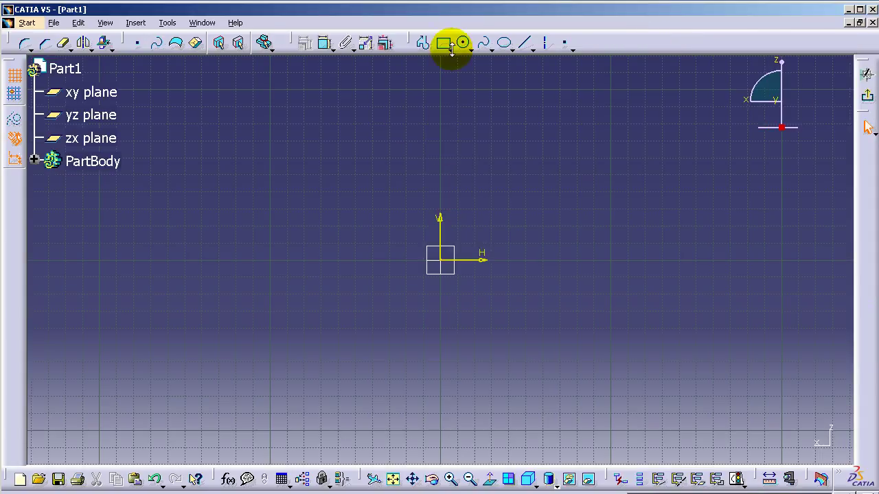
Draw a closed six-sided stepped profile that starts and ends at the origin
left_click(424, 42)
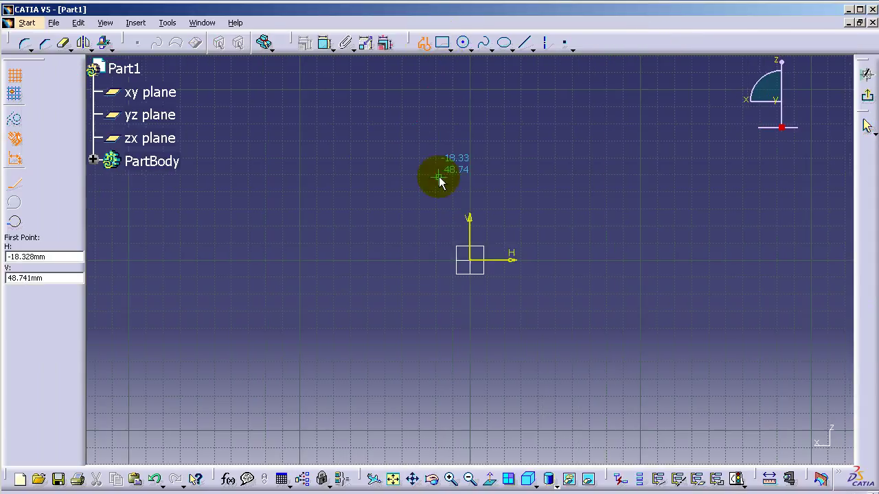
left_click(469, 260)
left_click(470, 126)
left_click(526, 126)
left_click(526, 198)
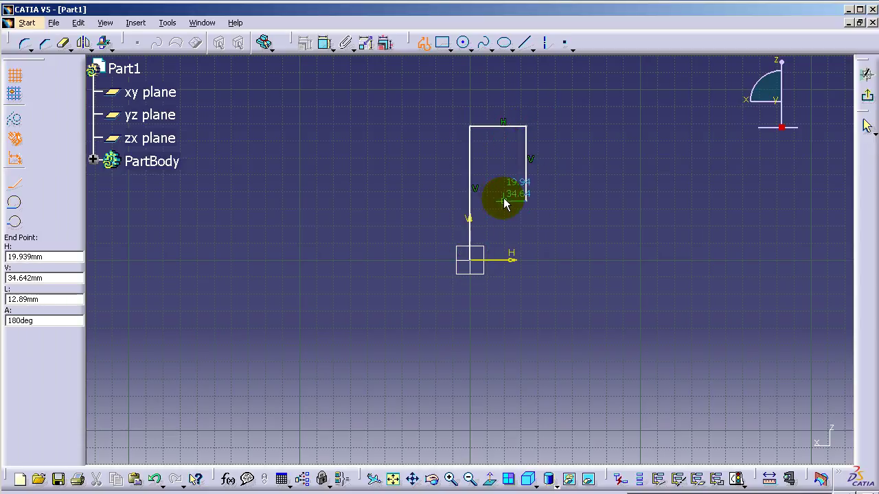
left_click(498, 200)
left_click(499, 259)
left_click(472, 260)
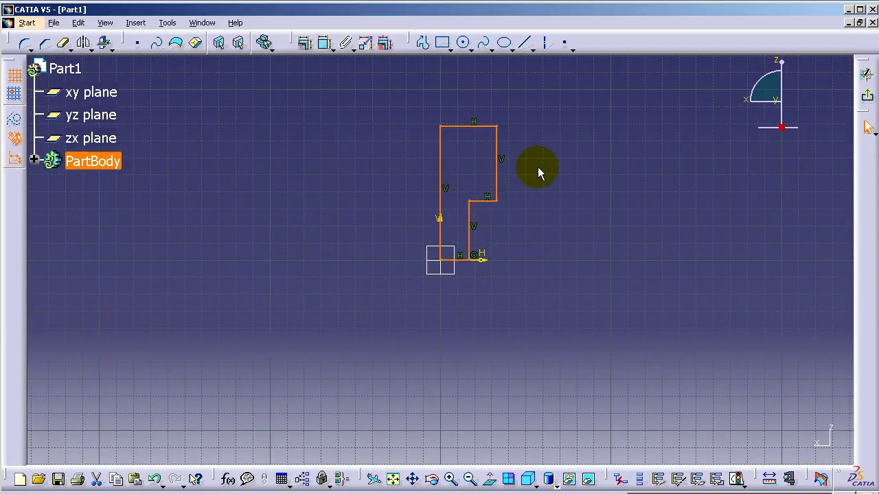
middle_click_drag(539, 168, 512, 204)
Dimension the lower height, upper height, step width and top width edges of the profile
left_click(325, 45)
left_click(443, 276)
left_click(567, 278)
left_click(471, 218)
left_click(567, 218)
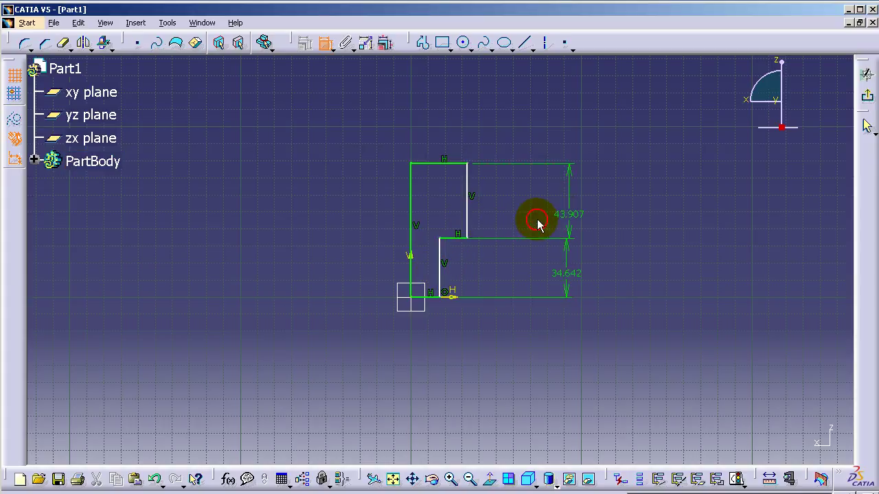
left_click(457, 239)
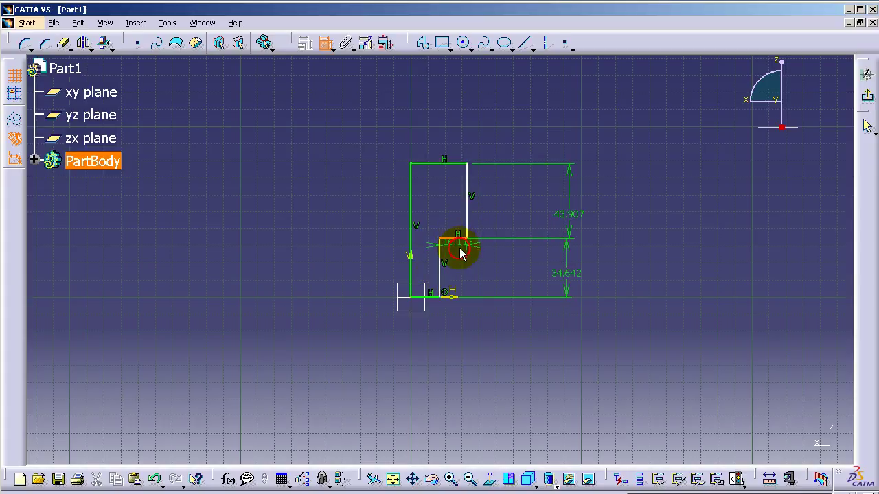
left_click(457, 340)
left_click(450, 163)
left_click(451, 118)
Set the dimensions to 19 mm top width, 10 mm step, 44 mm upper and 12 mm lower height
left_click(376, 49)
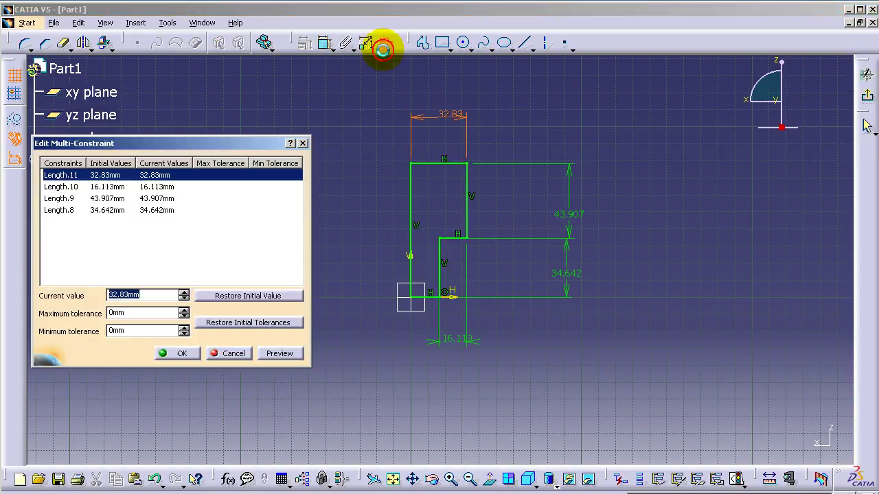
left_click(147, 295)
left_click_drag(147, 295, 63, 296)
type("19")
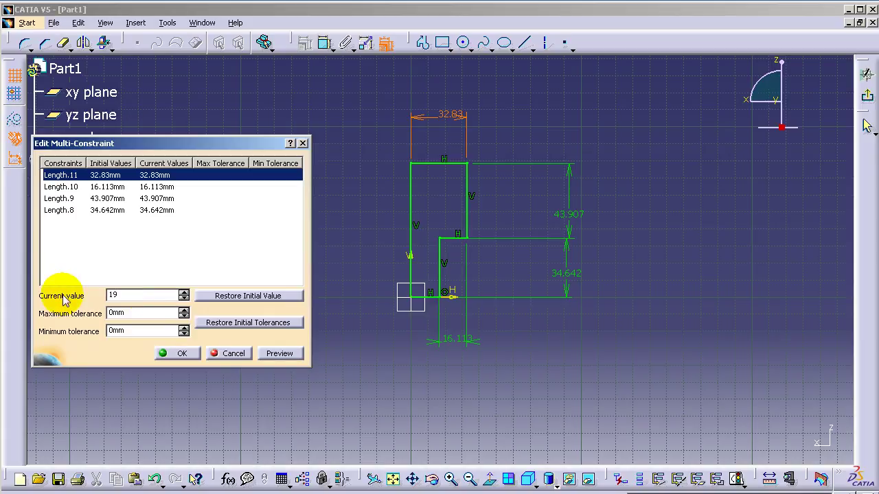
left_click(114, 186)
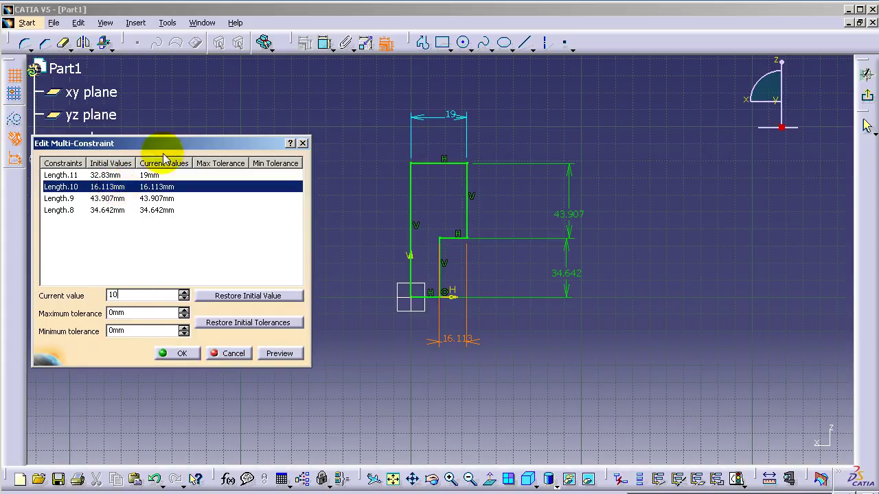
left_click(157, 199)
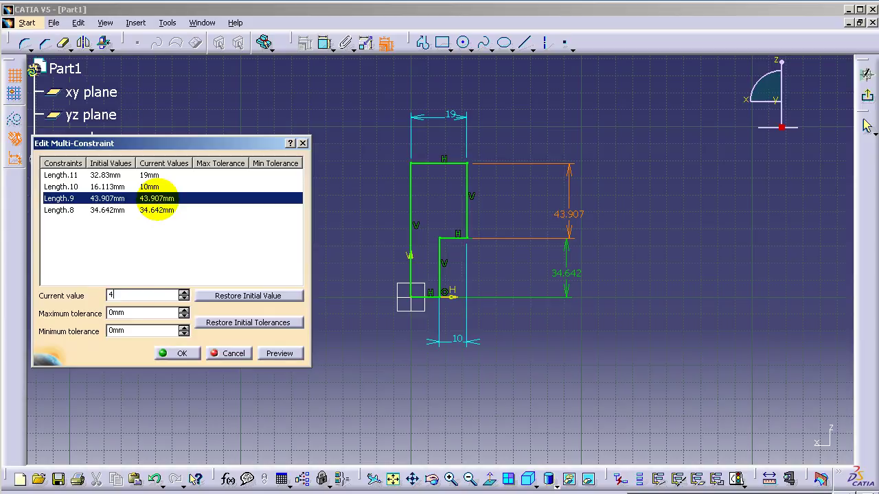
left_click(150, 211)
type("12")
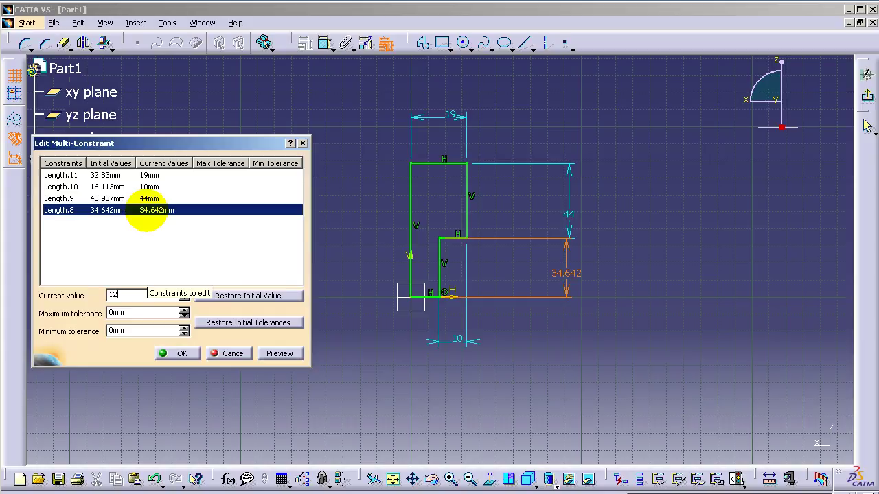
left_click(186, 355)
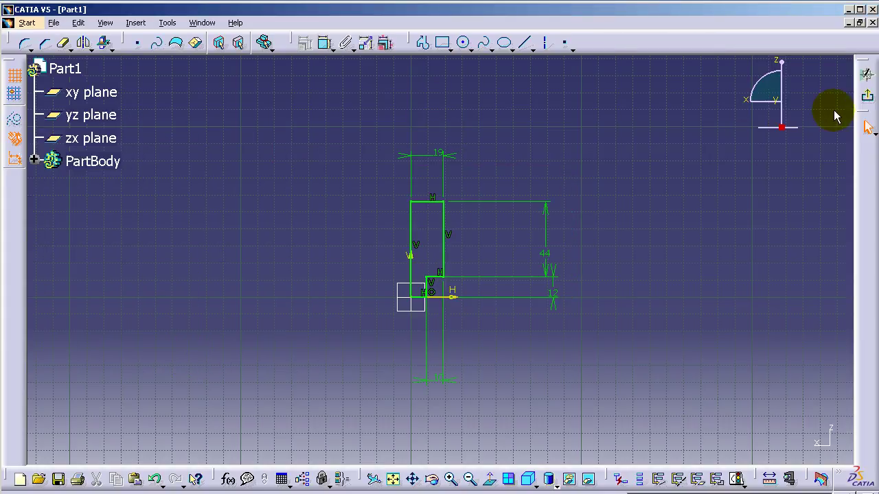
Leave the sketch and pad the stepped profile 74/2 (37 mm) into a solid block
left_click(867, 96)
left_click_drag(770, 110, 567, 103)
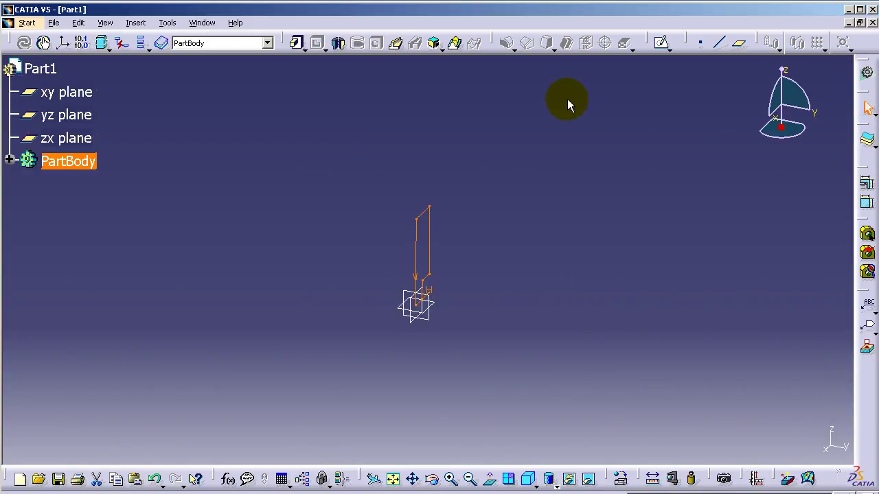
left_click(393, 479)
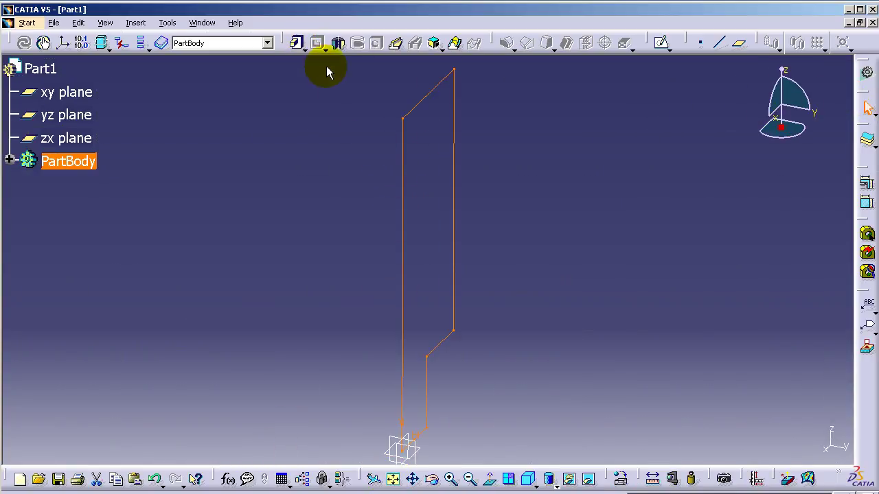
left_click(296, 42)
type("74/2")
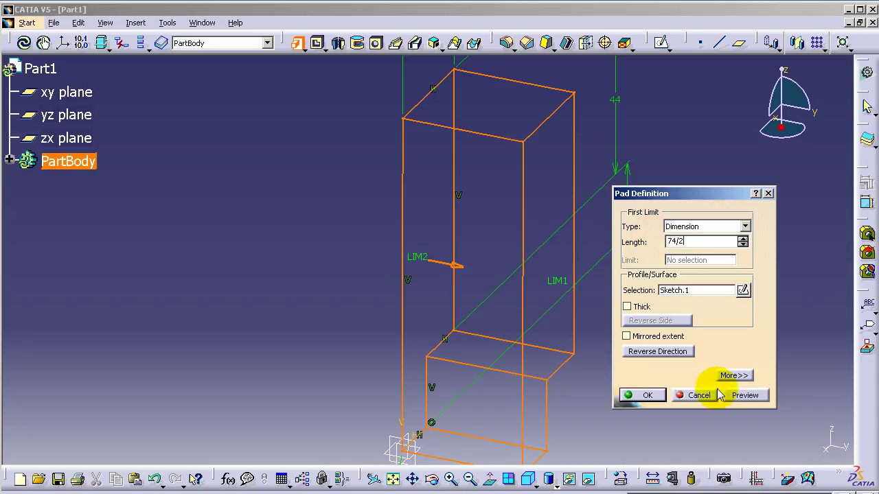
left_click(738, 395)
left_click(651, 395)
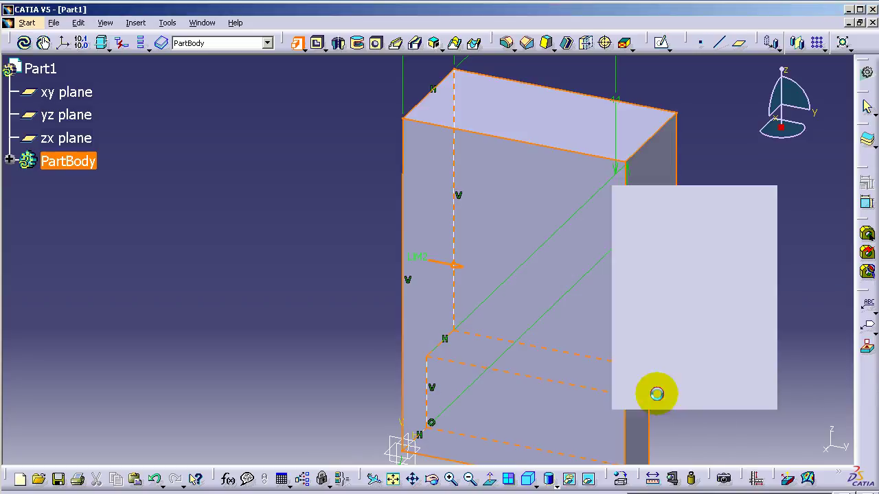
left_click(393, 479)
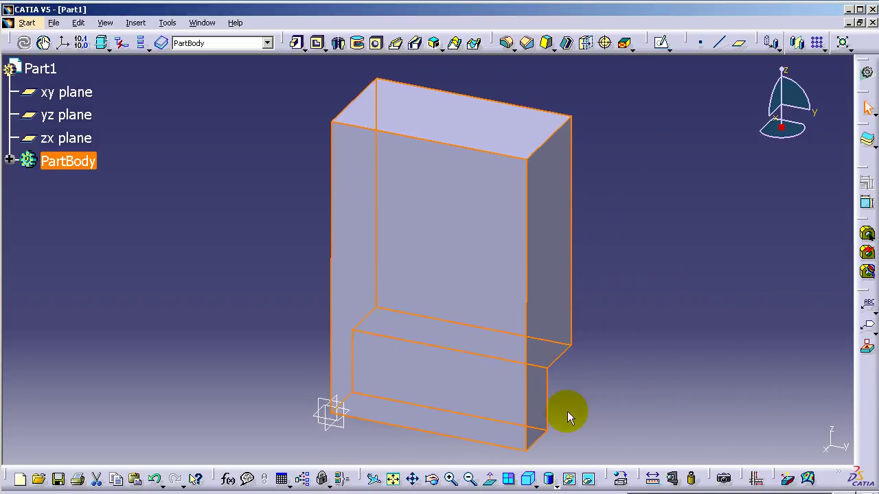
left_click(652, 379)
left_click(661, 43)
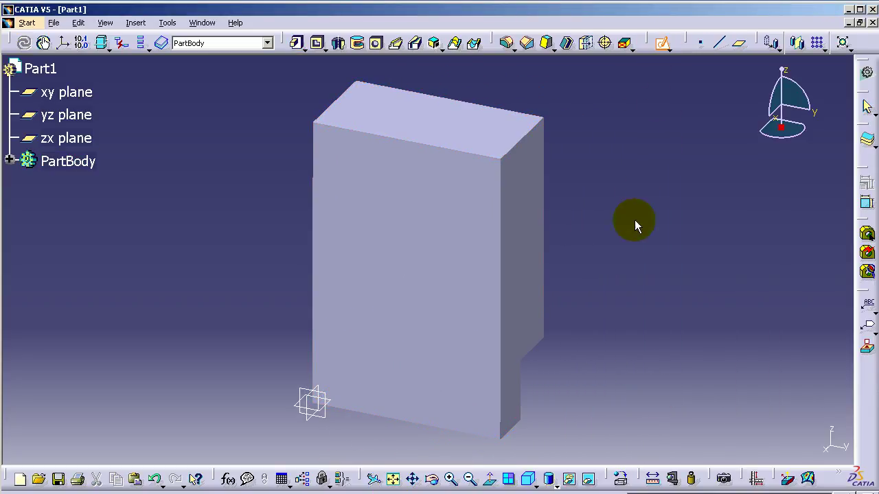
On the block face, draw a line down-left, a tangent arc end, and a line back to the block
left_click(508, 362)
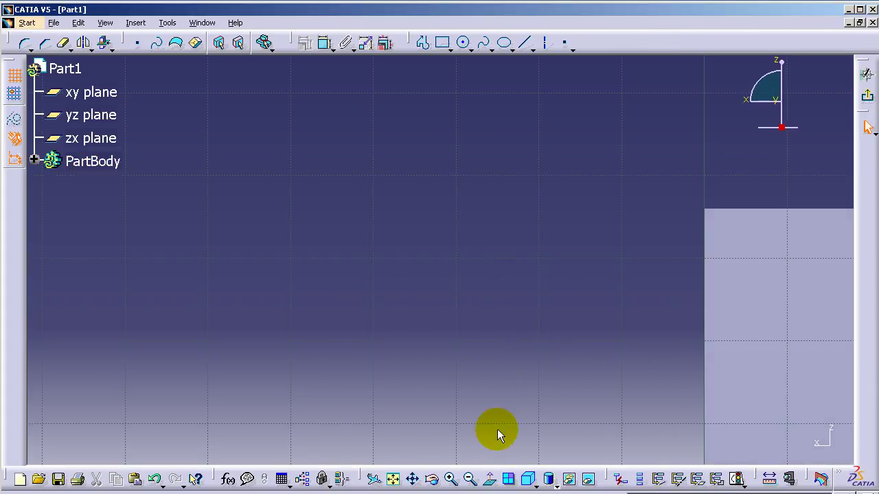
left_click(393, 479)
middle_click_drag(471, 393, 562, 243)
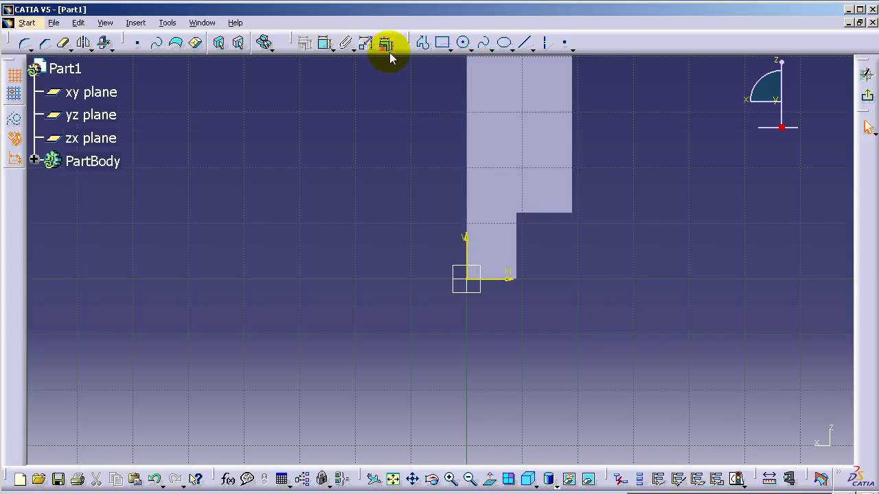
left_click(463, 43)
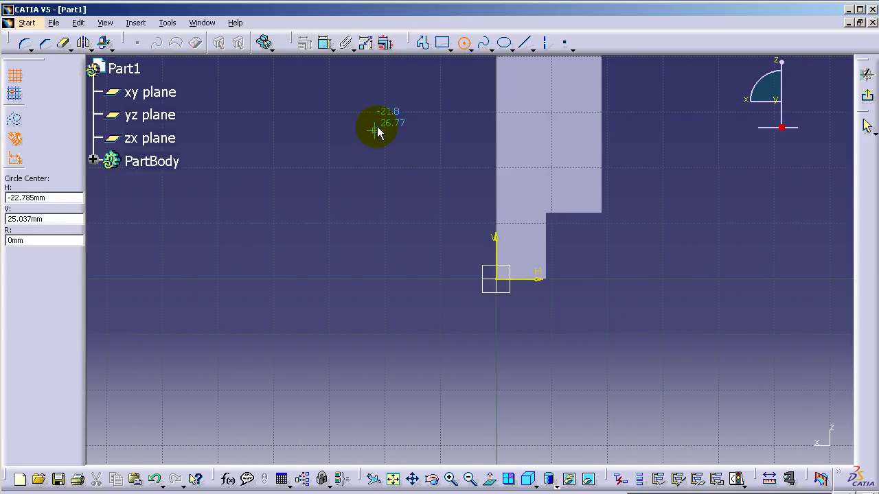
left_click(422, 41)
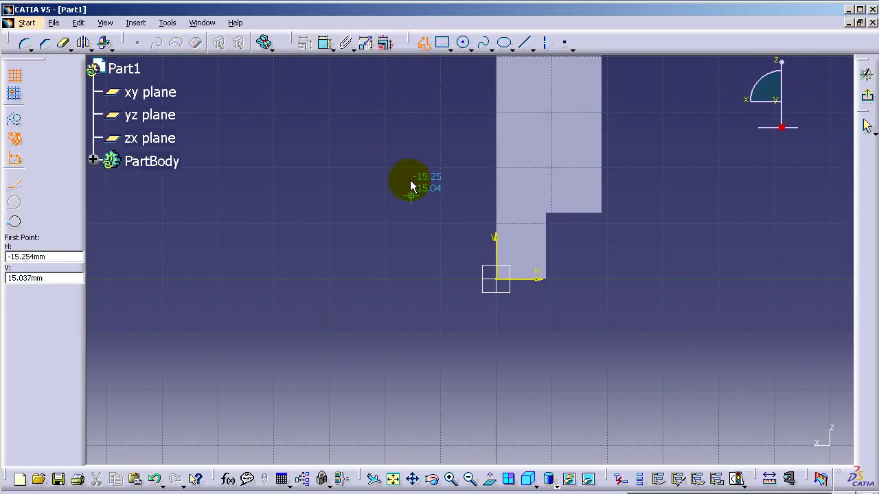
left_click(527, 257)
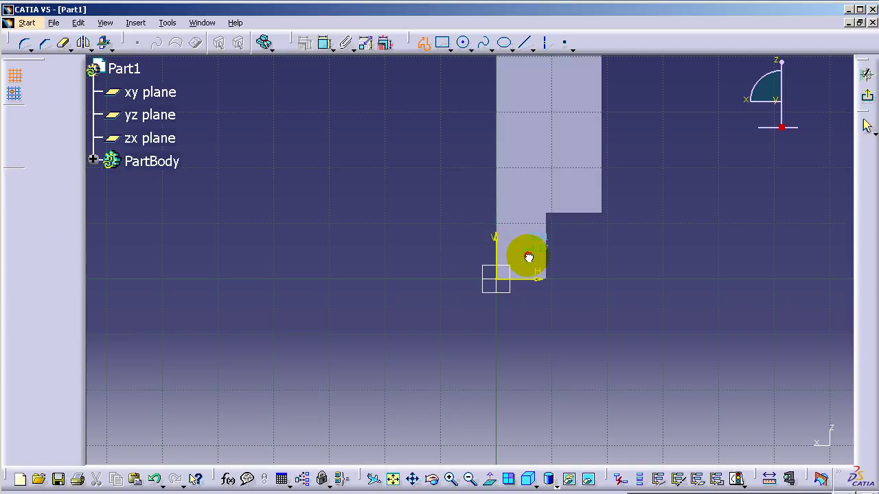
left_click(390, 406)
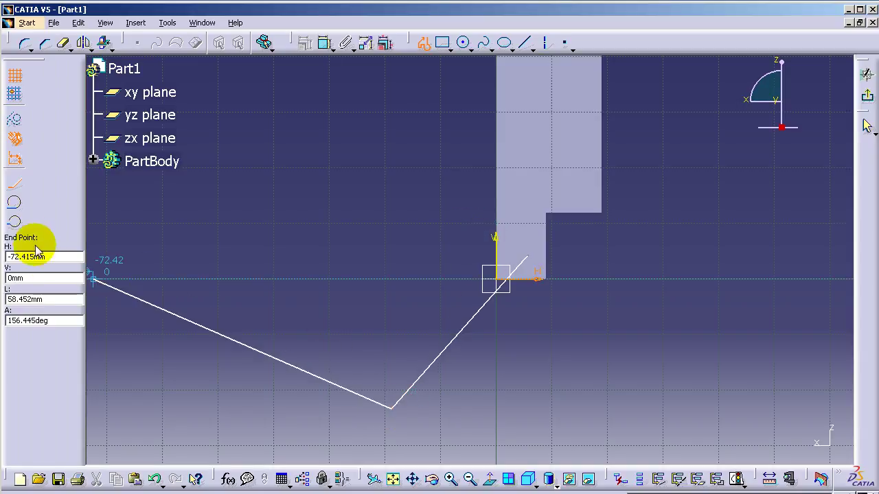
left_click(15, 208)
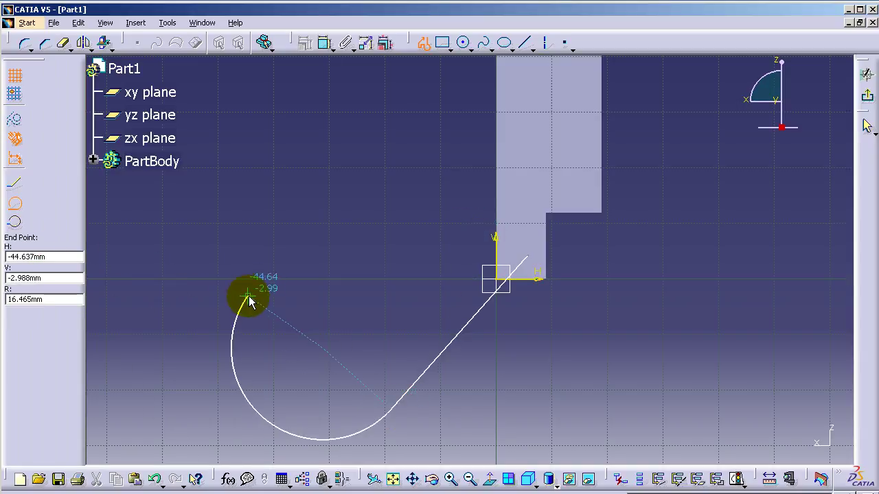
left_click(295, 317)
left_click(527, 169)
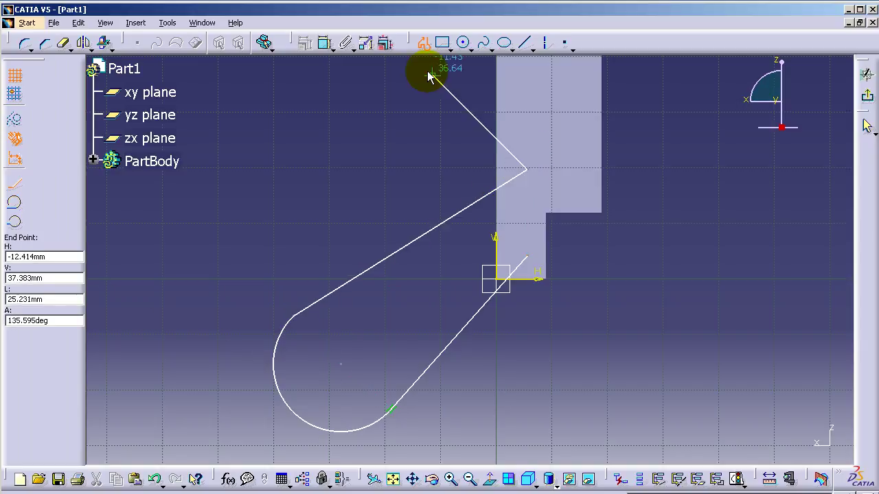
left_click(424, 47)
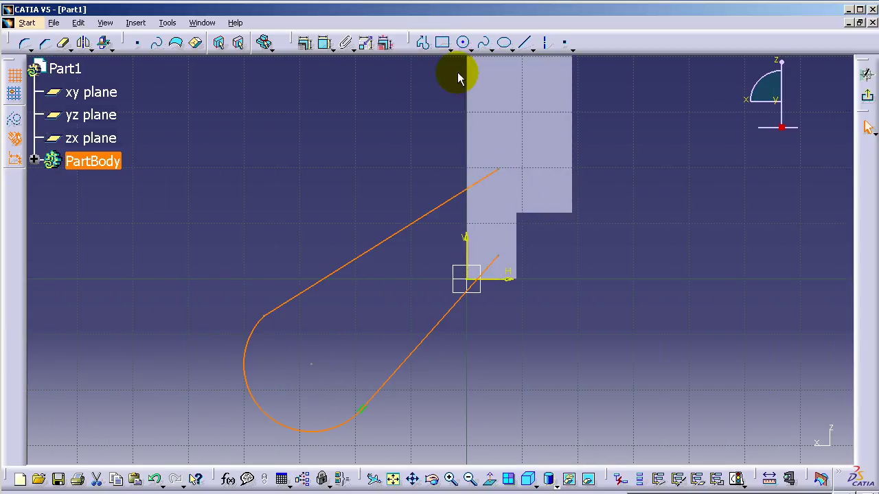
Close the arm outline with a vertical line whose lower end coincides with the H-axis end
left_click(525, 42)
left_click(526, 170)
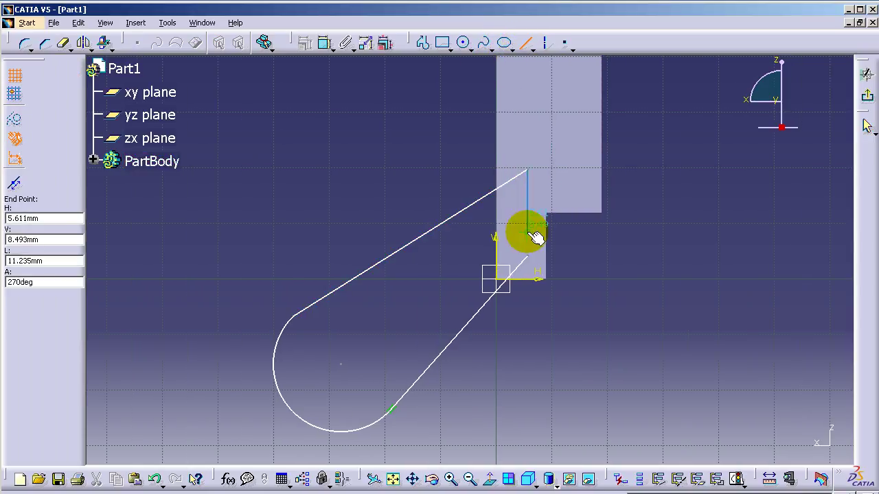
left_click(527, 257)
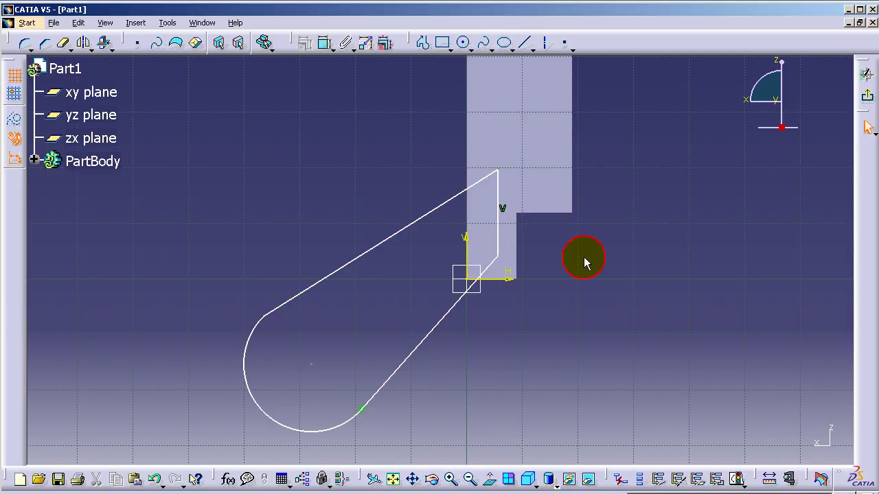
left_click(324, 43)
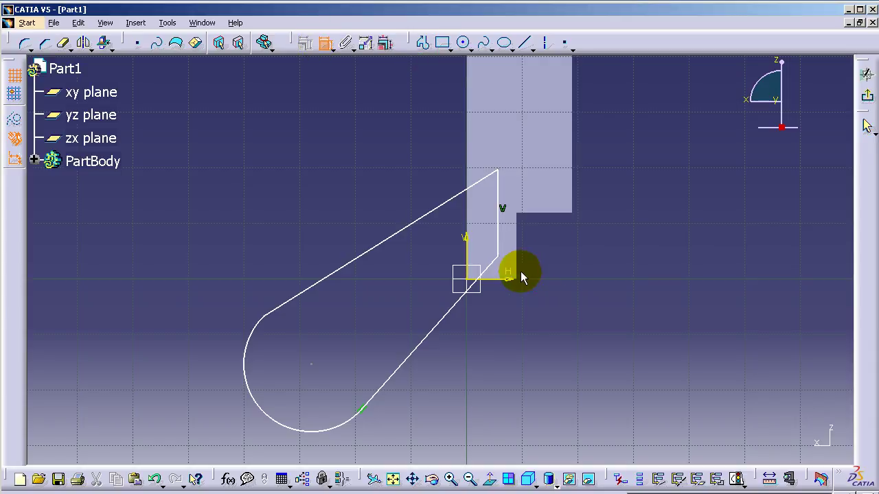
left_click(500, 258)
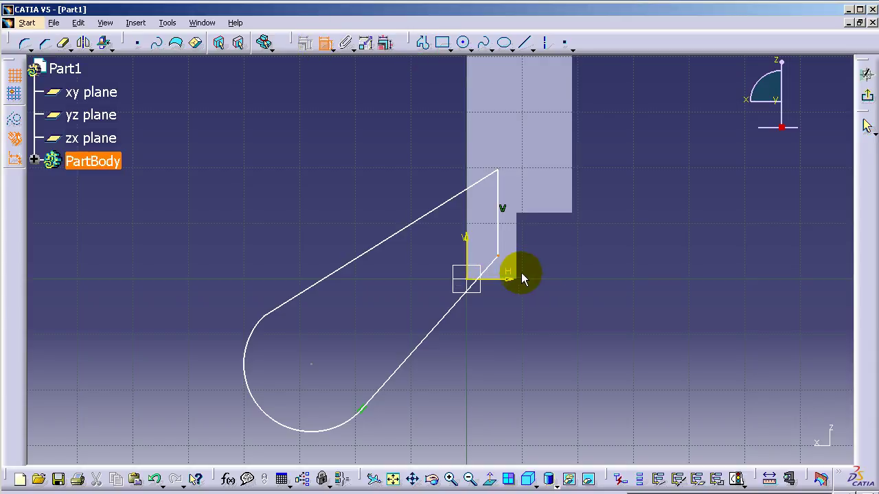
left_click(520, 281)
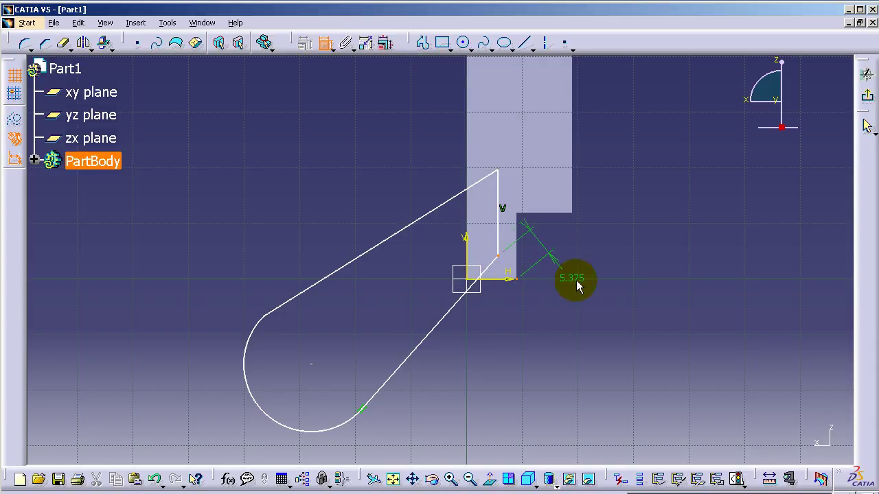
right_click(613, 278)
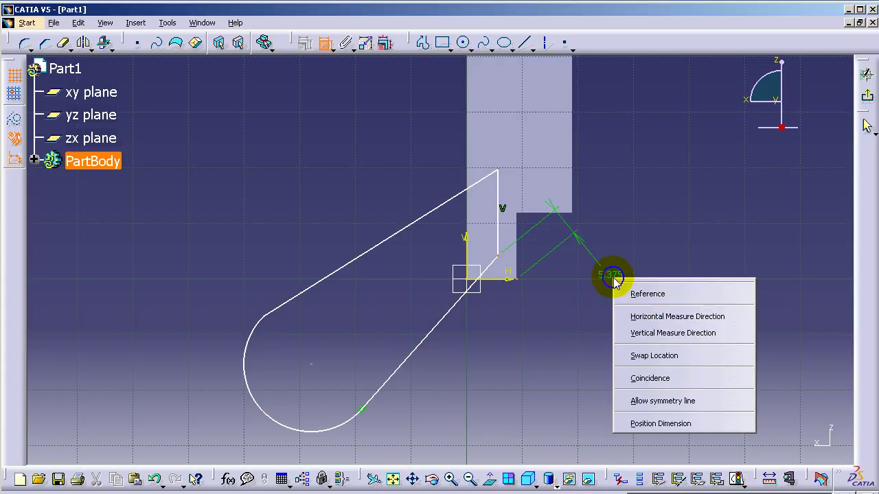
left_click(651, 378)
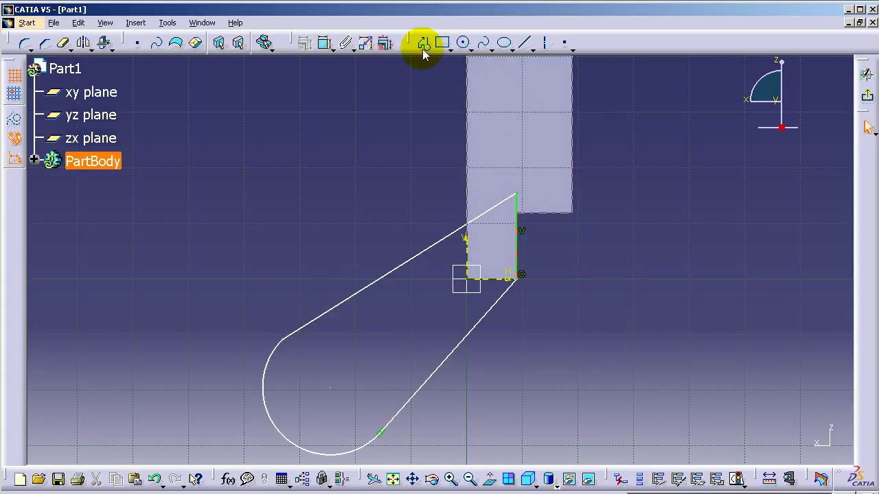
Try snapping the top vertex onto the block edge, undo it, and delete the vertical constraints
left_click(324, 50)
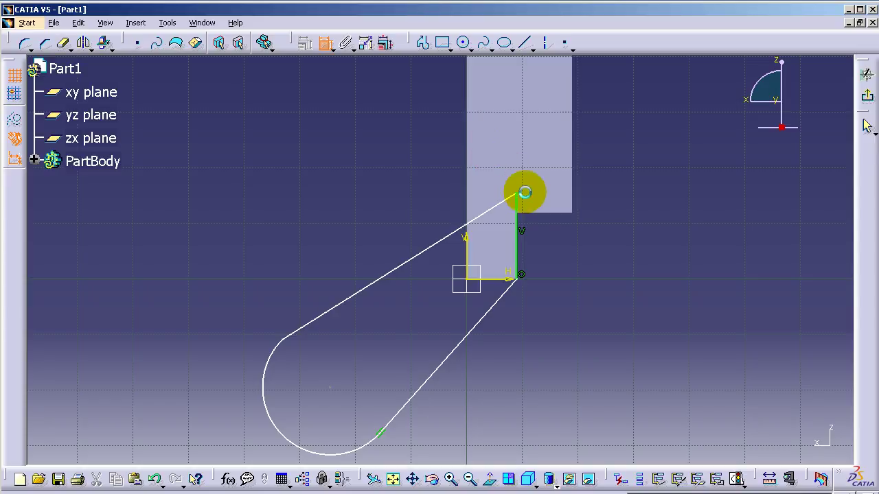
left_click(516, 195)
left_click(471, 177)
right_click(425, 167)
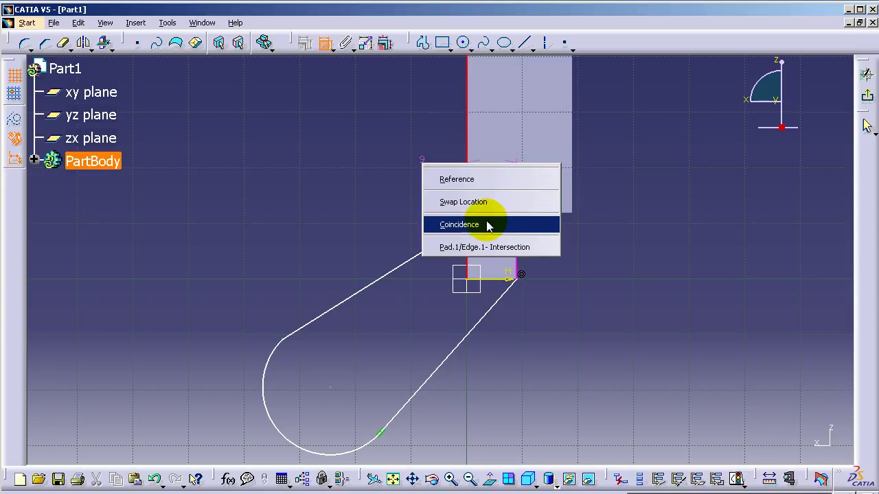
left_click(459, 224)
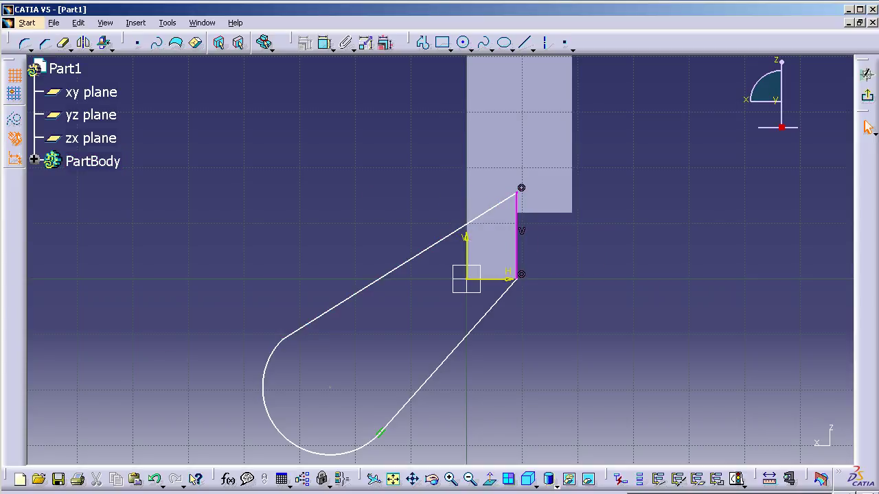
left_click(157, 478)
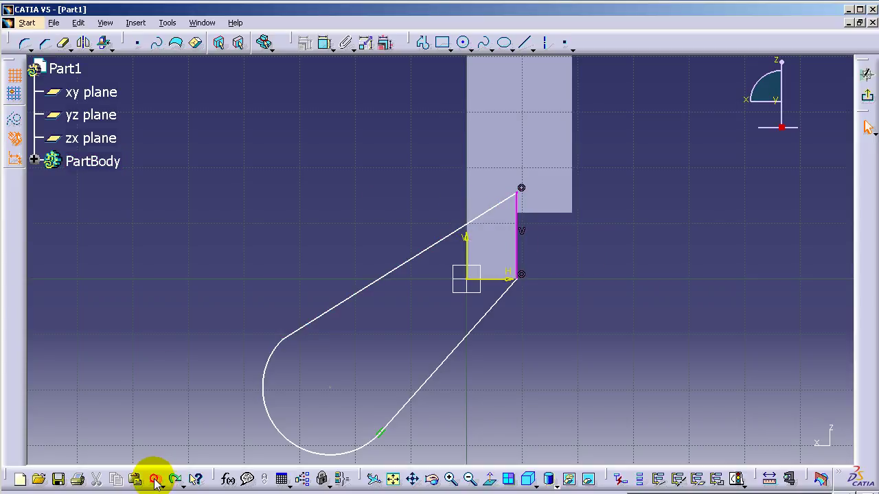
left_click(155, 478)
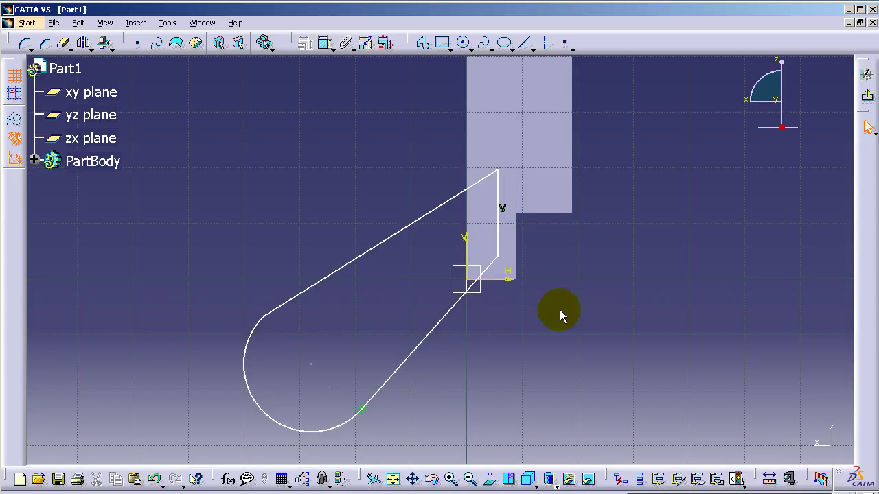
left_click(503, 207)
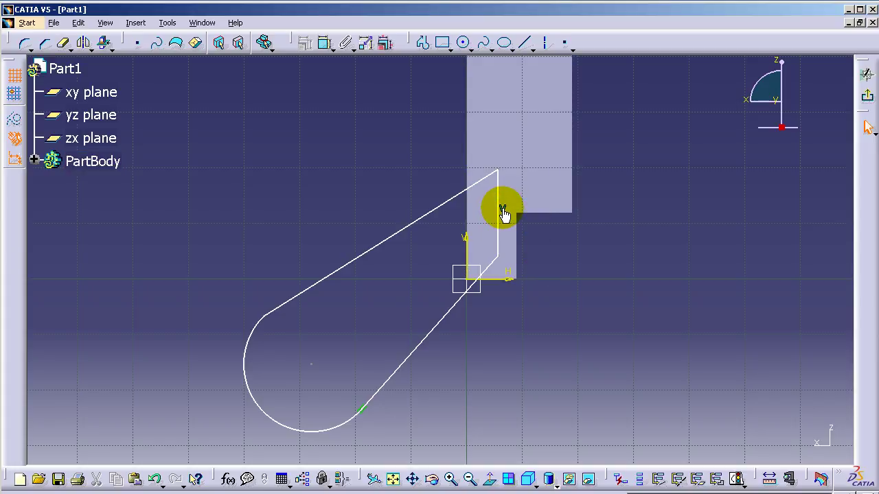
left_click(557, 287)
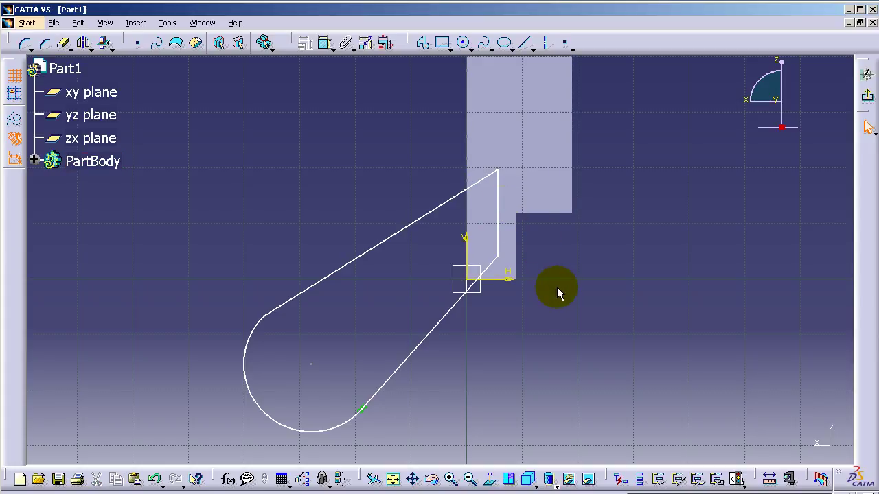
Make the top vertex coincident with the block edge and the lower vertex with the H-axis end
left_click(324, 45)
left_click(499, 173)
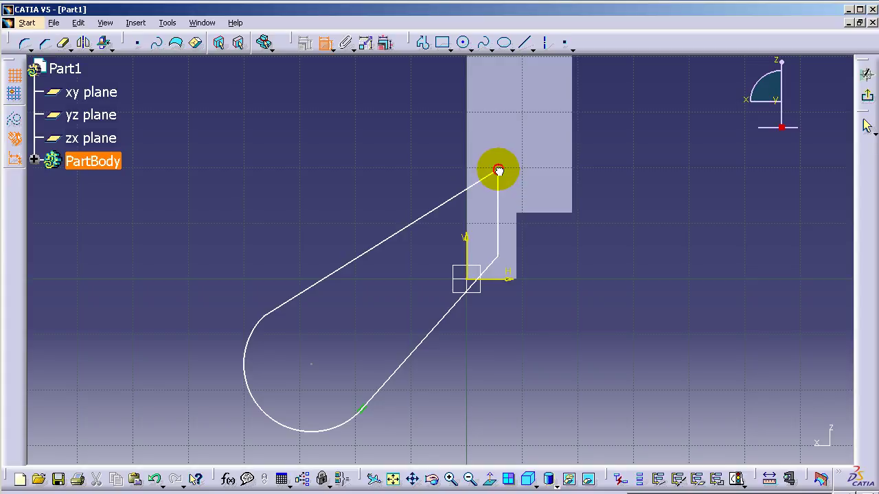
left_click(468, 160)
right_click(435, 144)
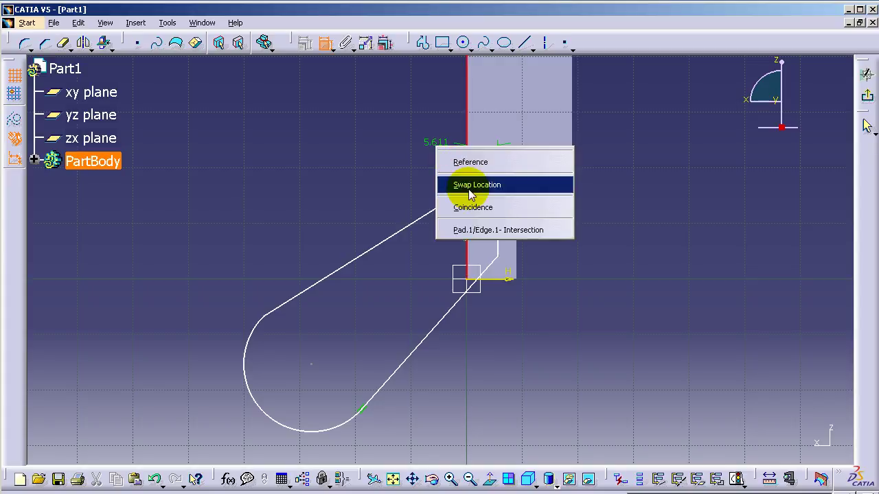
left_click(471, 207)
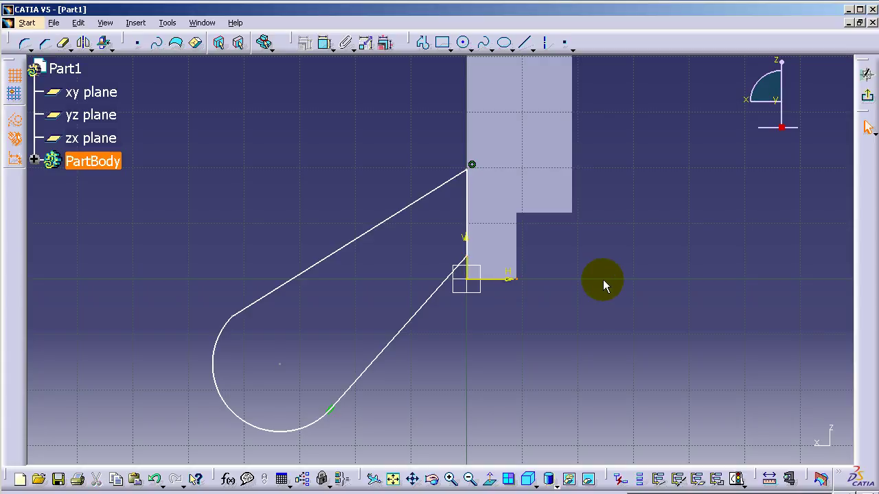
left_click(324, 43)
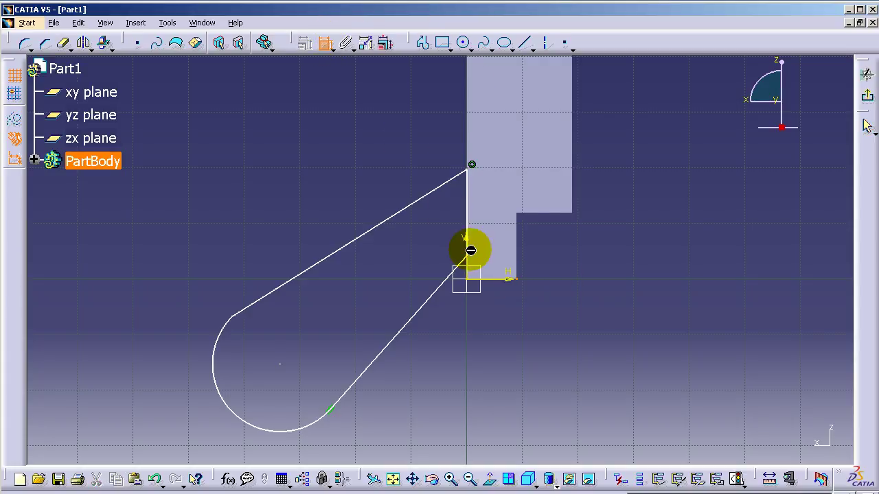
left_click(468, 260)
right_click(594, 254)
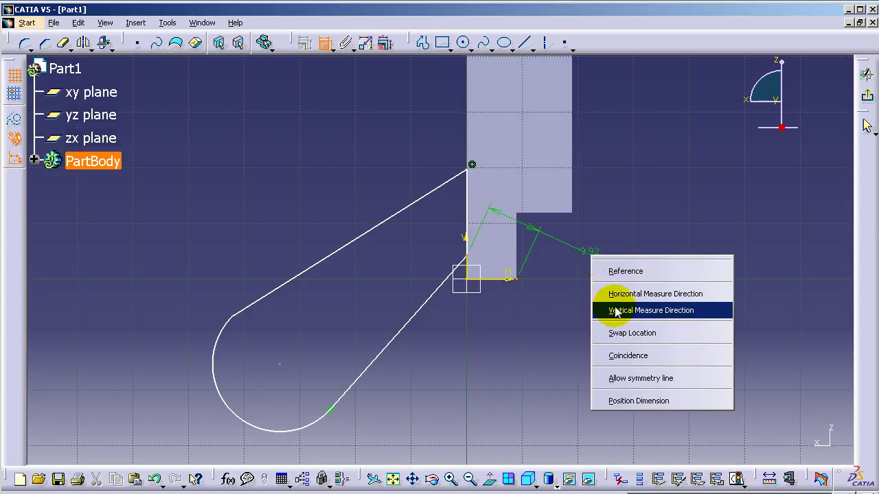
left_click(615, 354)
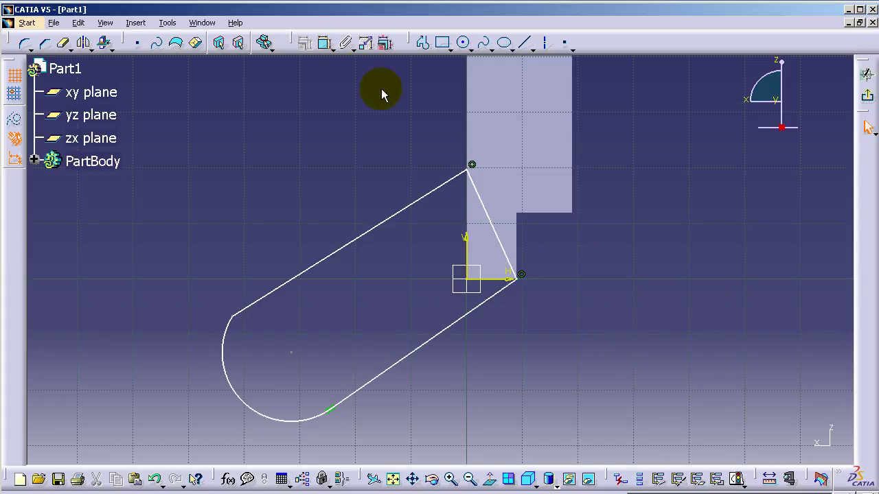
Make the upper slanted line tangent to the round end's arc
left_click(300, 273)
left_click(238, 317)
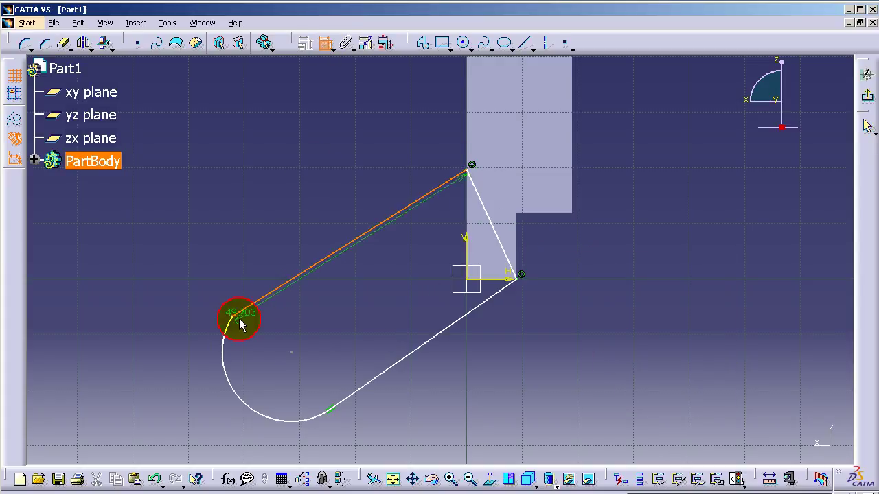
left_click(221, 328)
right_click(229, 291)
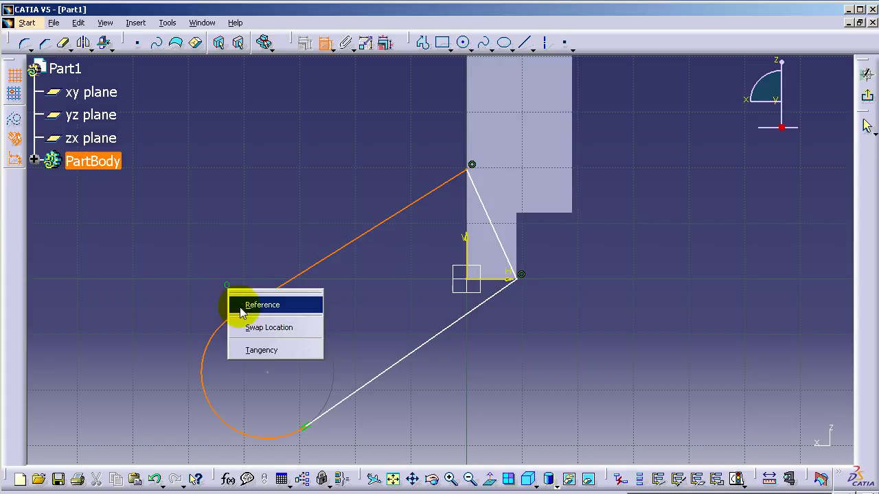
left_click(250, 350)
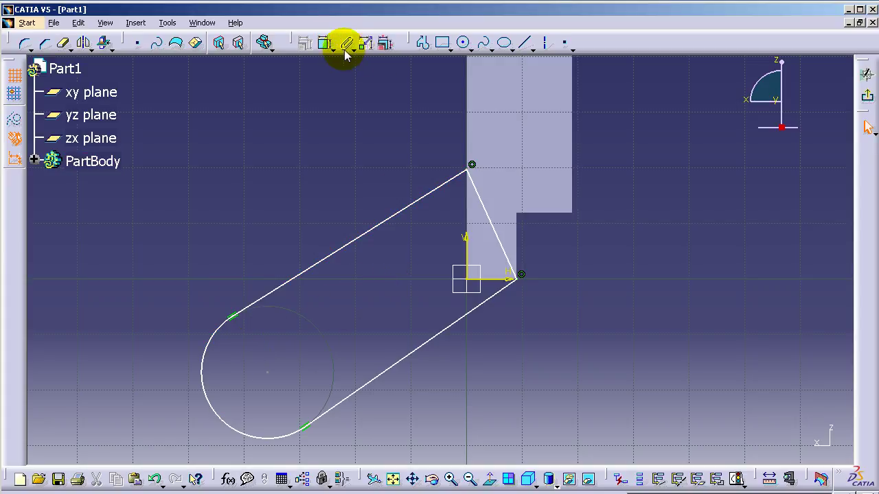
Make the two slanted arm lines parallel
left_click(322, 46)
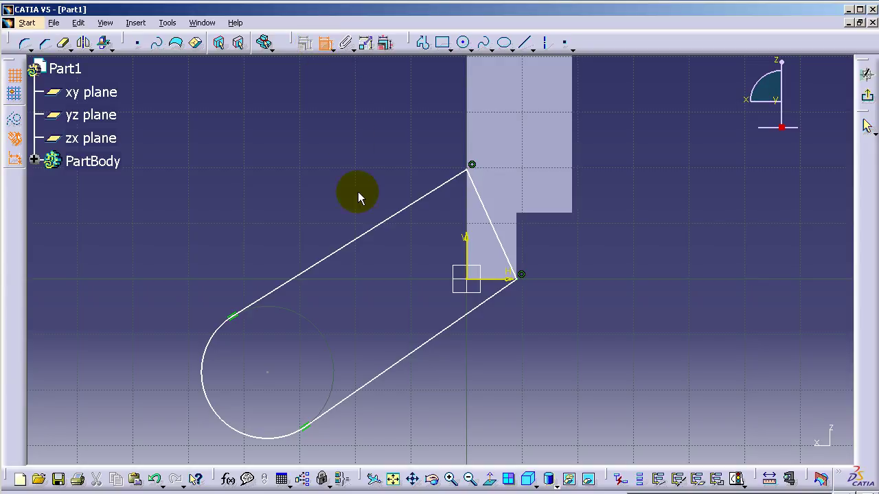
left_click(364, 235)
left_click(402, 358)
right_click(377, 312)
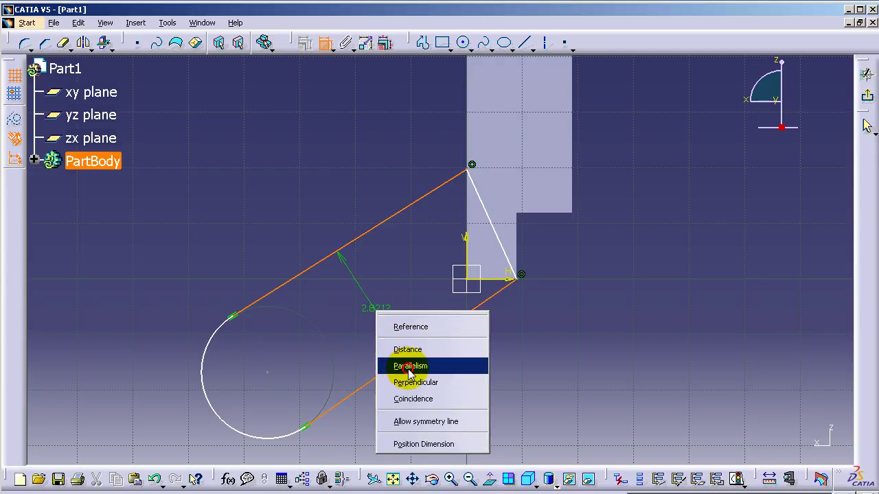
left_click(410, 368)
left_click(394, 321)
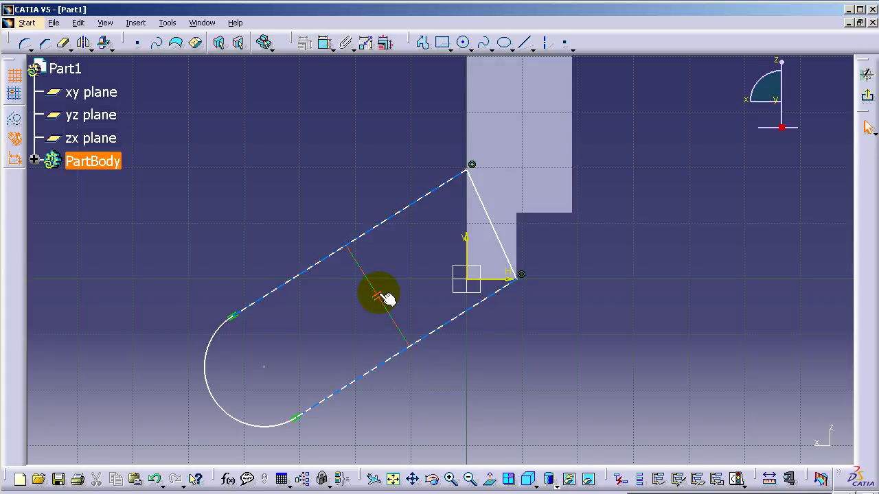
Set a 28 mm distance between the two parallel slanted lines
left_click(325, 42)
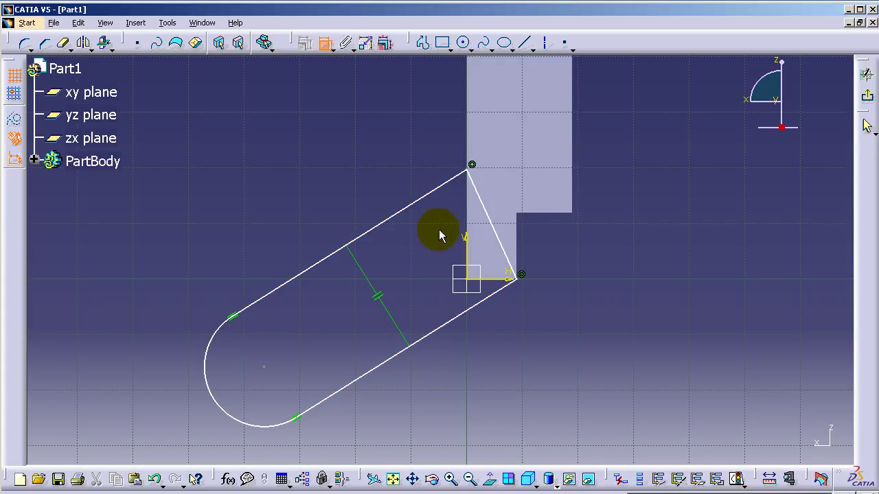
left_click(421, 201)
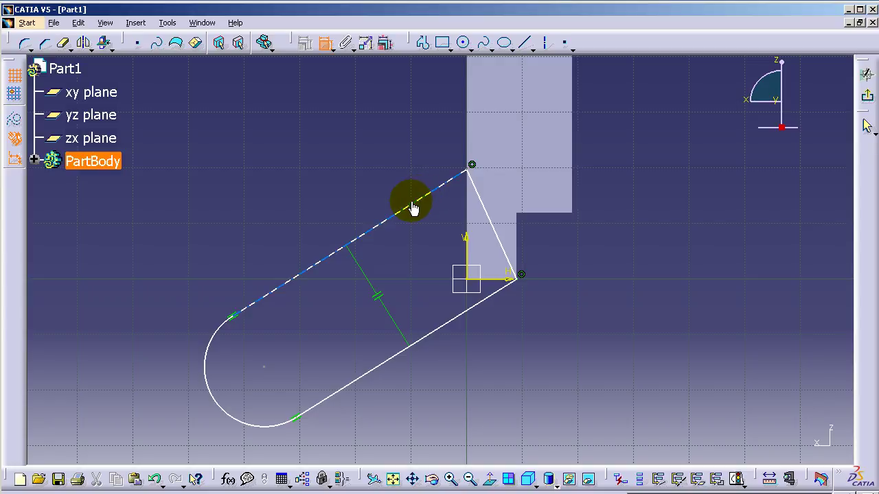
left_click(431, 332)
left_click(412, 303)
double_click(405, 297)
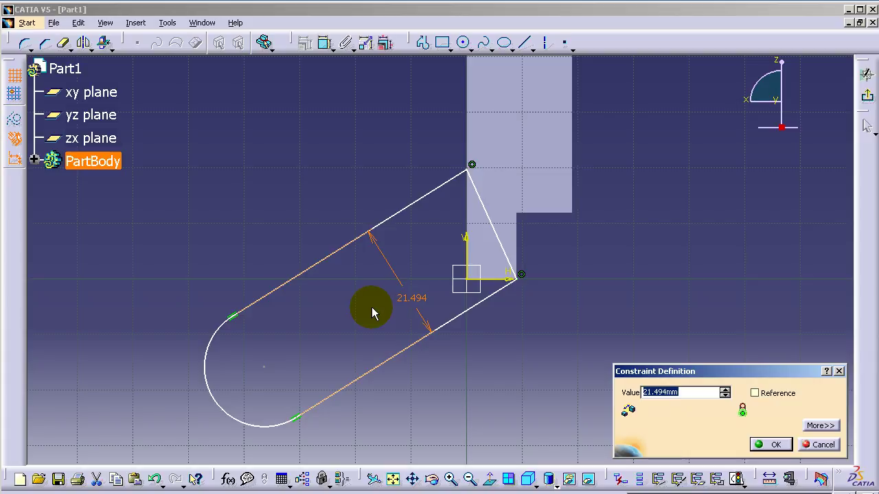
type("28")
key("Return")
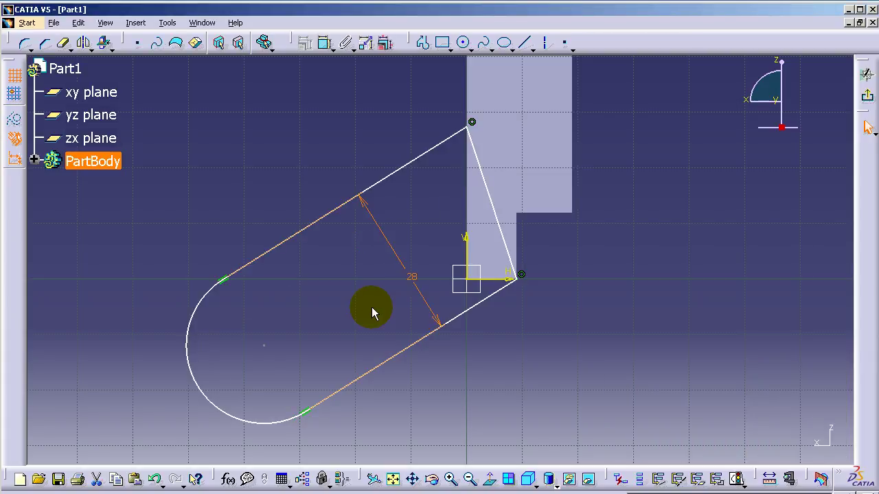
left_click(340, 309)
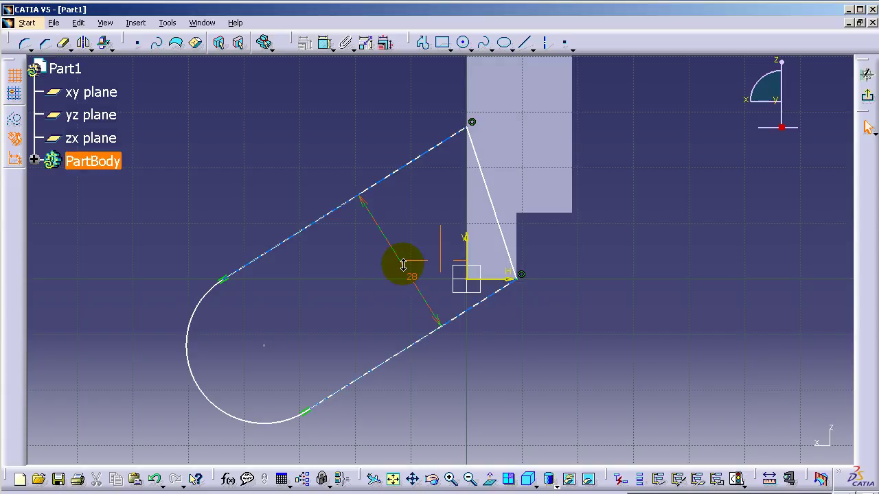
Dimension the round end's centre 60 mm from the block's top edge
middle_click_drag(403, 265, 412, 314, "ctrl")
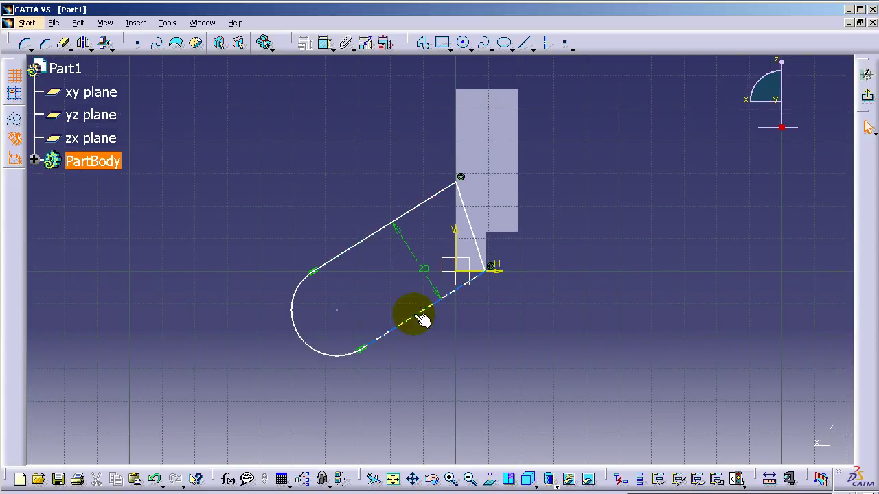
left_click(324, 43)
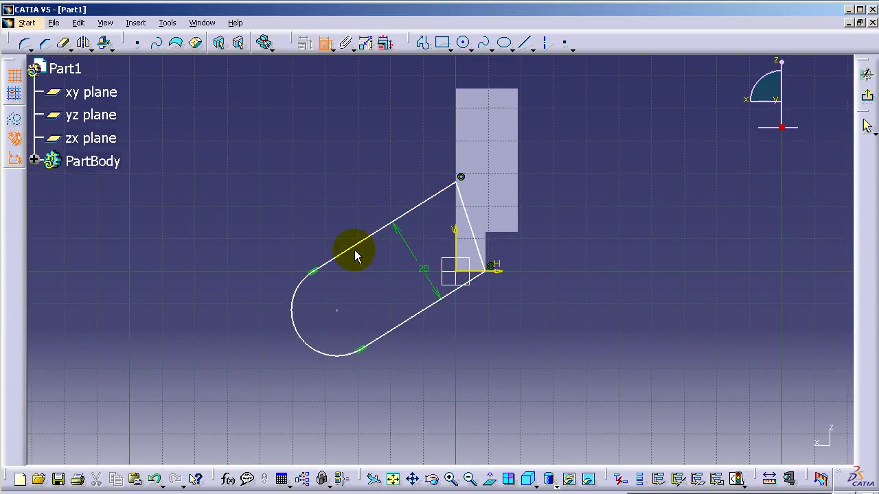
left_click(336, 311)
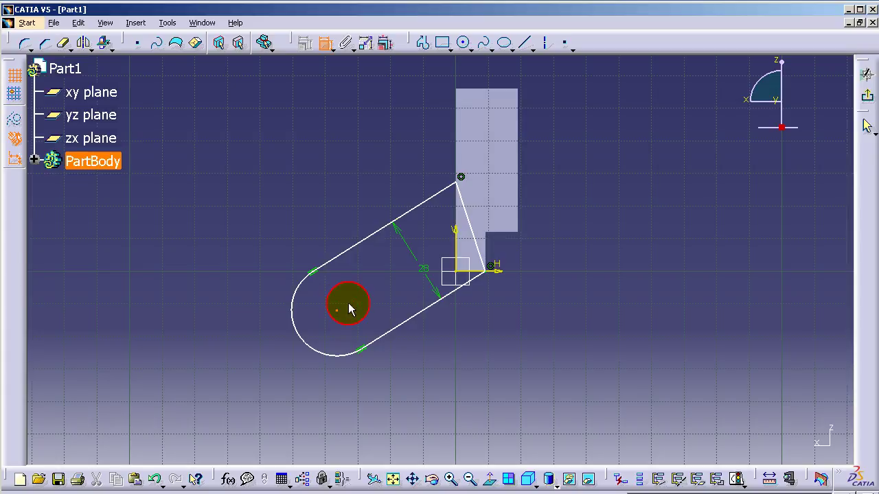
left_click(477, 92)
left_click(598, 171)
double_click(590, 168)
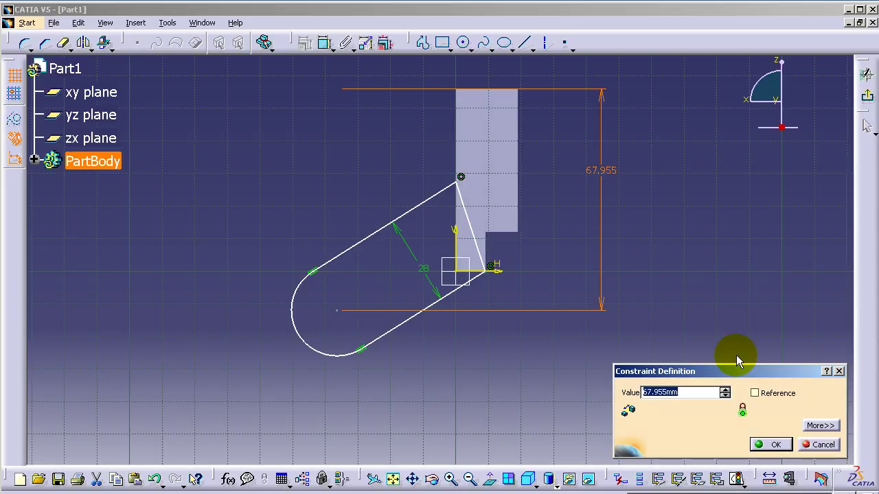
type("44")
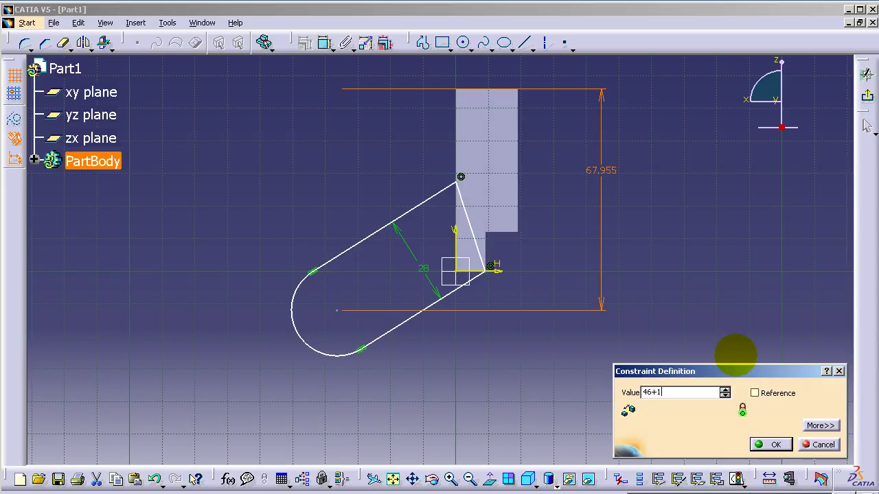
key("Return")
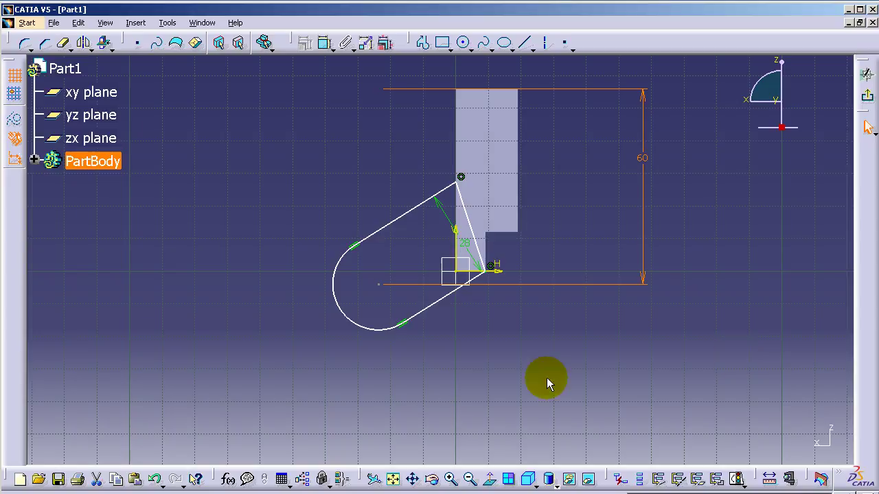
left_click(633, 376)
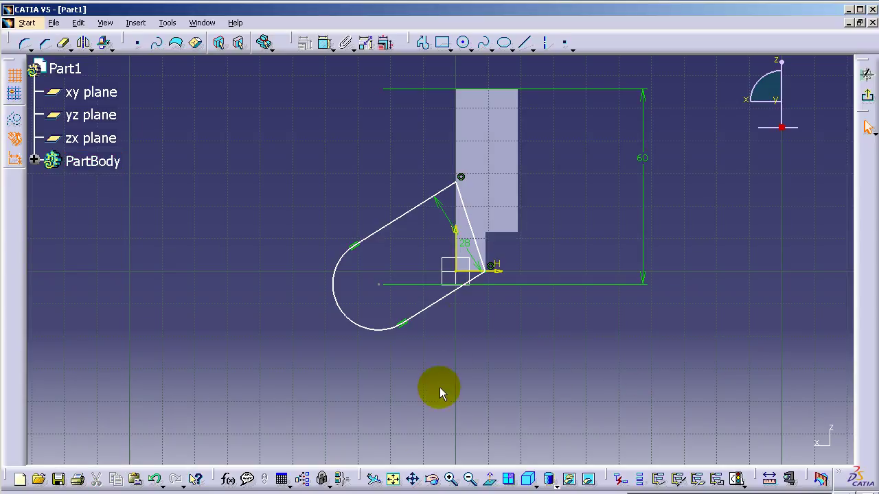
Dimension the round end's centre 44 mm horizontally from the arm's lower corner
left_click(324, 43)
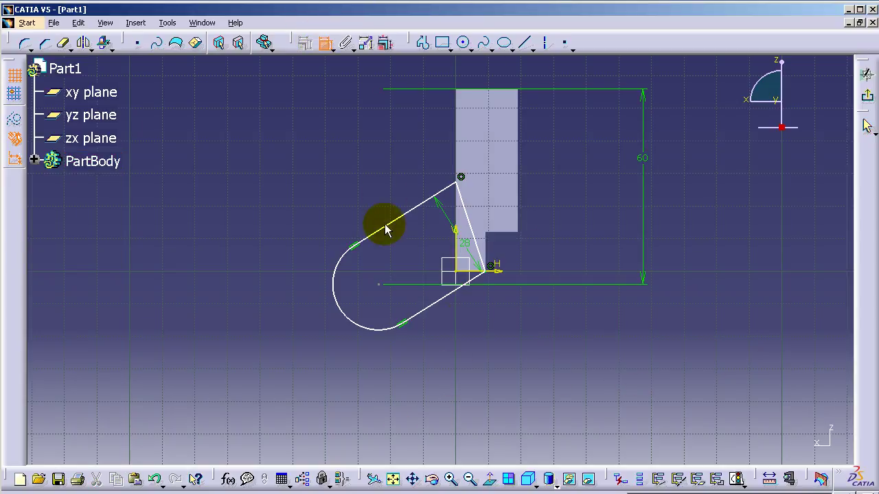
left_click(377, 290)
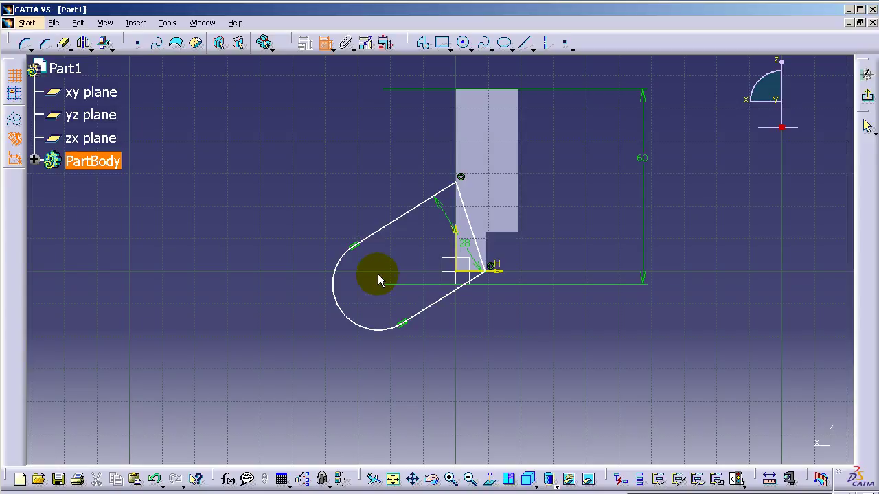
left_click(491, 262)
left_click(517, 206)
double_click(479, 338)
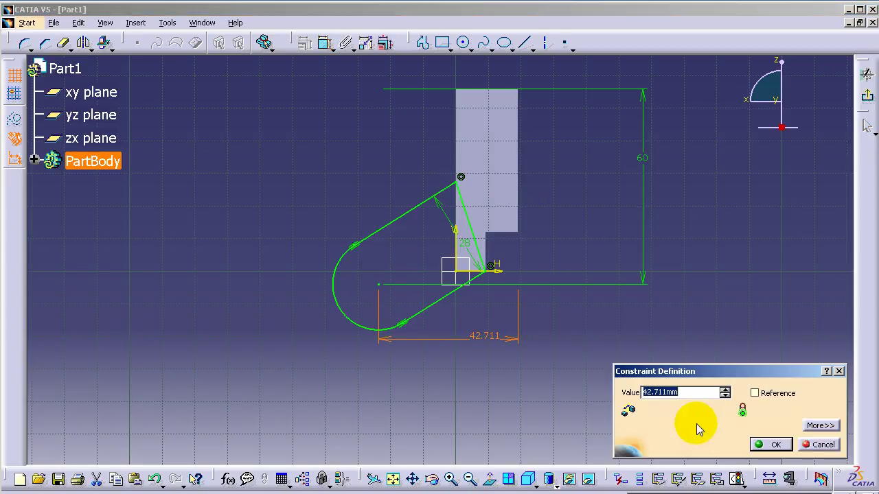
type("44")
key("Return")
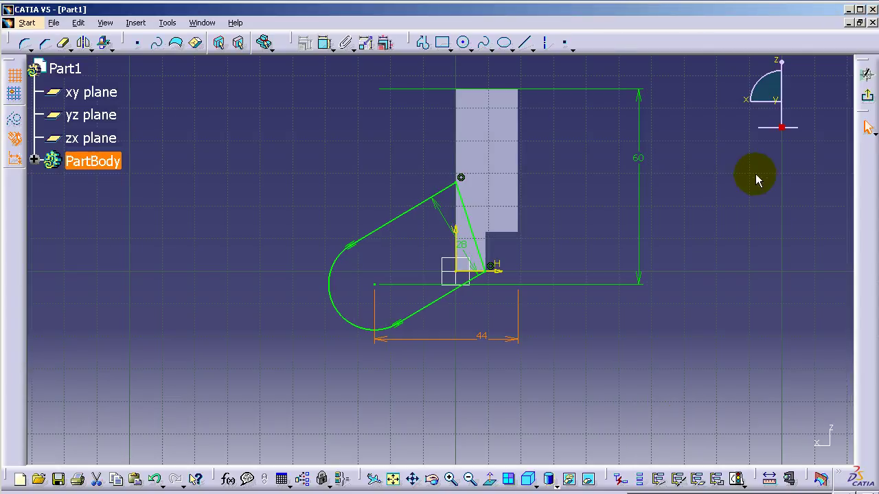
Pad the arm sketch 12 mm in the reversed direction, joining it to the block
left_click(871, 100)
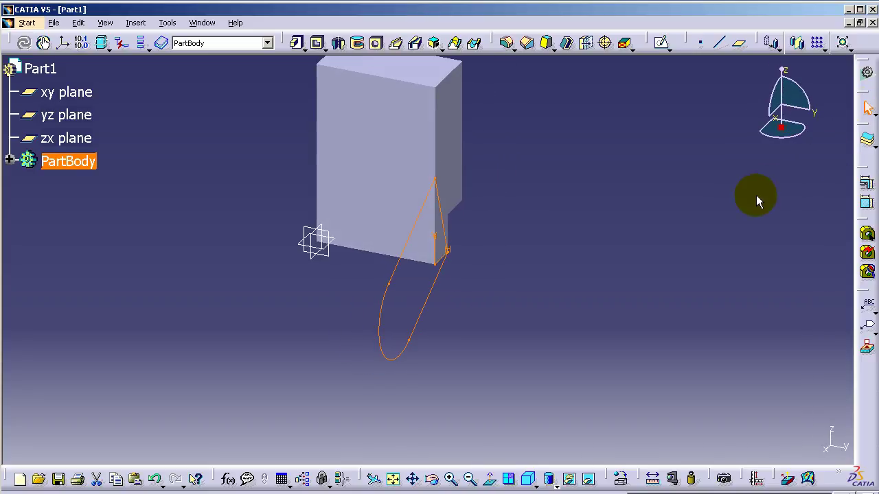
left_click(296, 42)
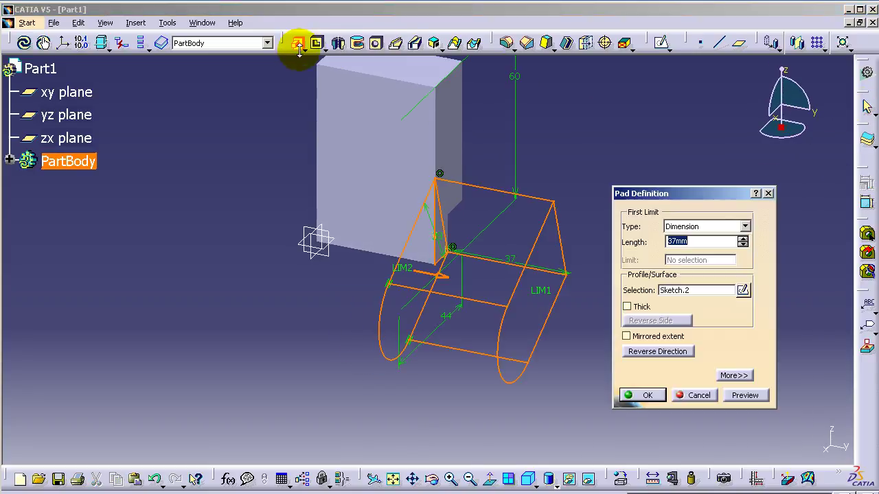
left_click(657, 352)
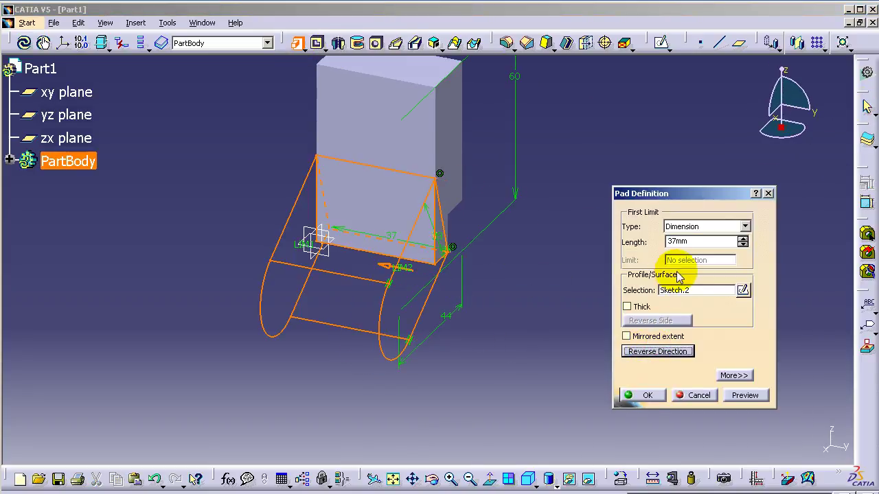
double_click(686, 243)
type("12")
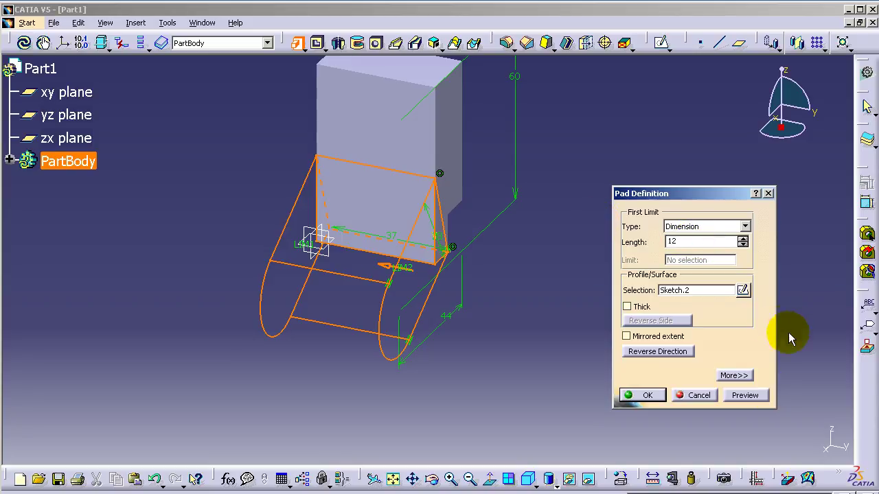
left_click(745, 396)
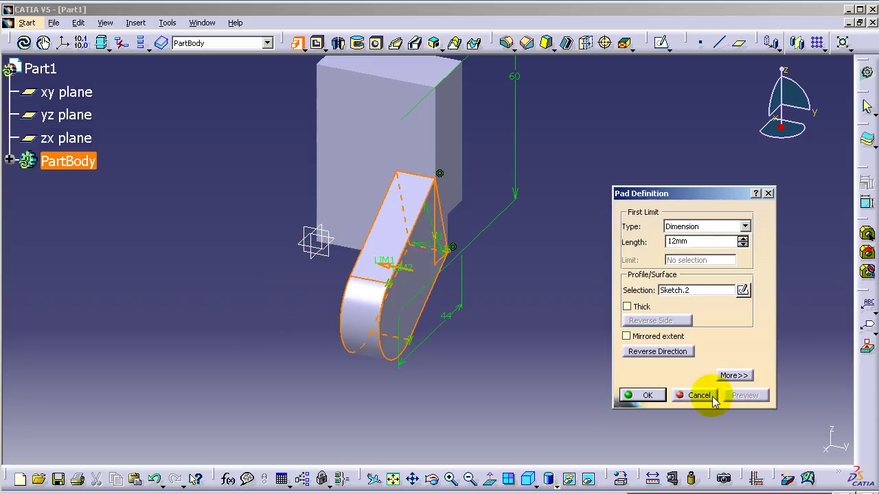
left_click(652, 396)
left_click(402, 327)
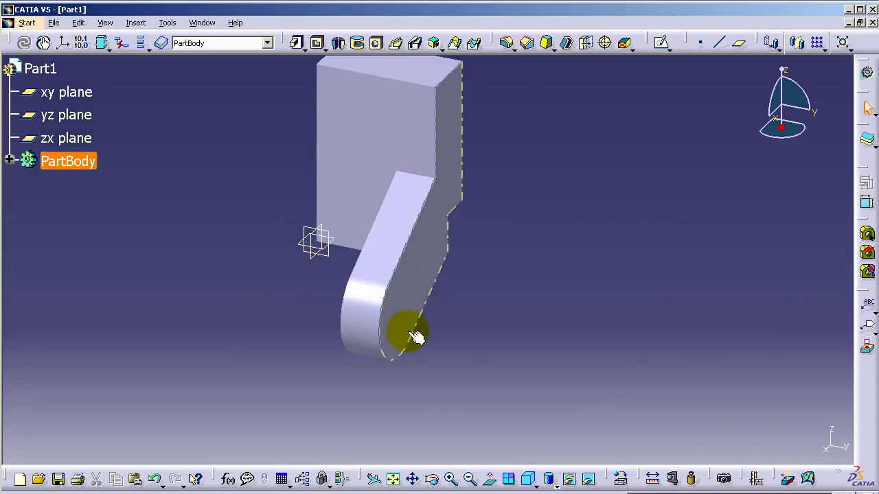
left_click(655, 44)
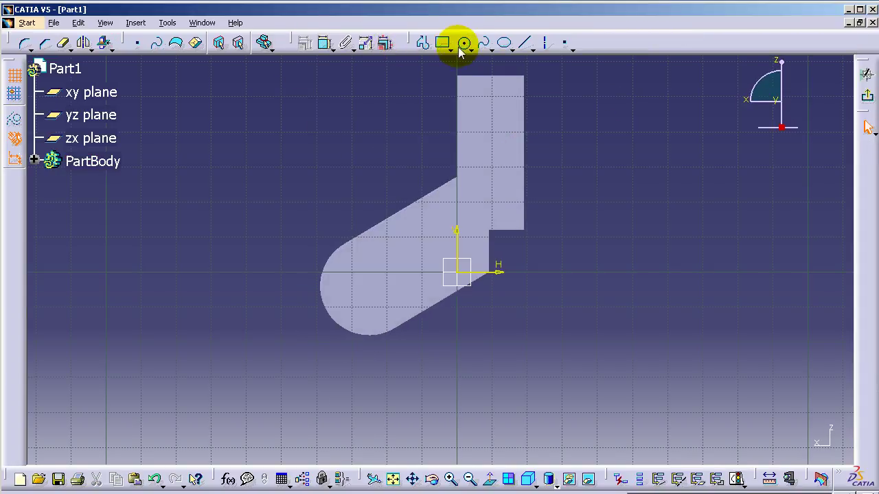
Sketch a circle on the arm face and make it coincident with the rounded end arc
left_click(460, 51)
left_click(259, 175)
left_click(277, 176)
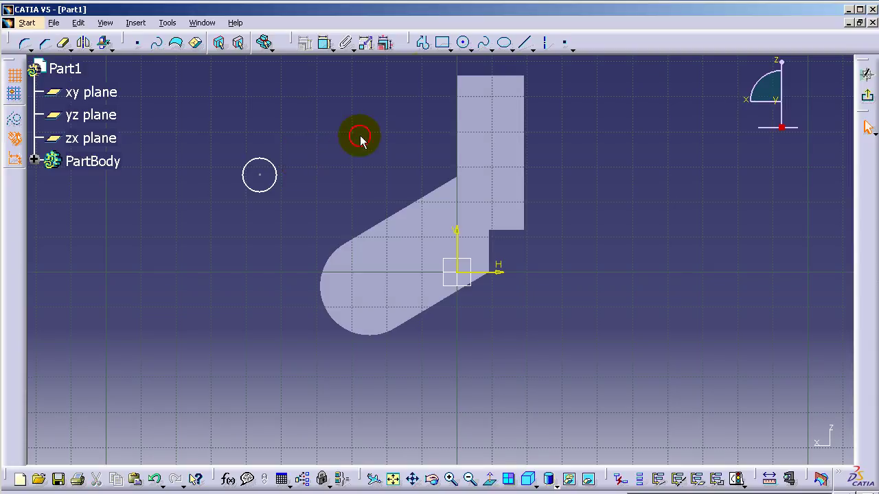
left_click(324, 43)
left_click(277, 192)
left_click(331, 273)
right_click(339, 210)
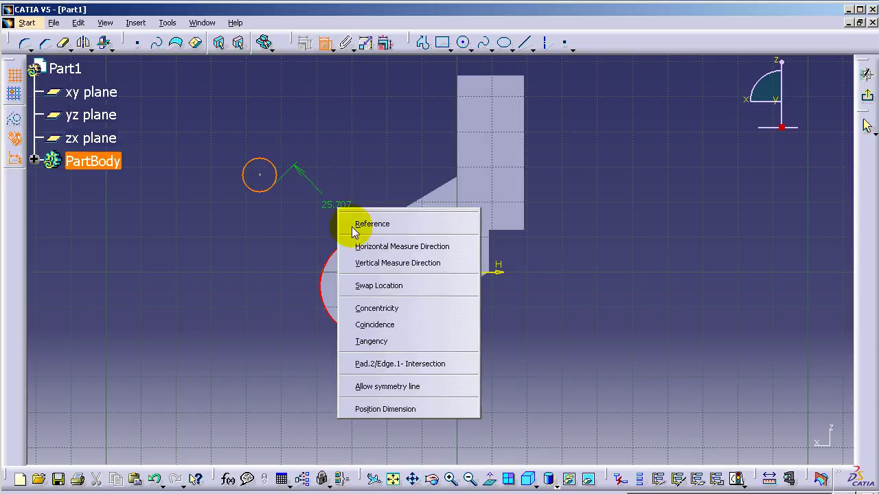
left_click(374, 325)
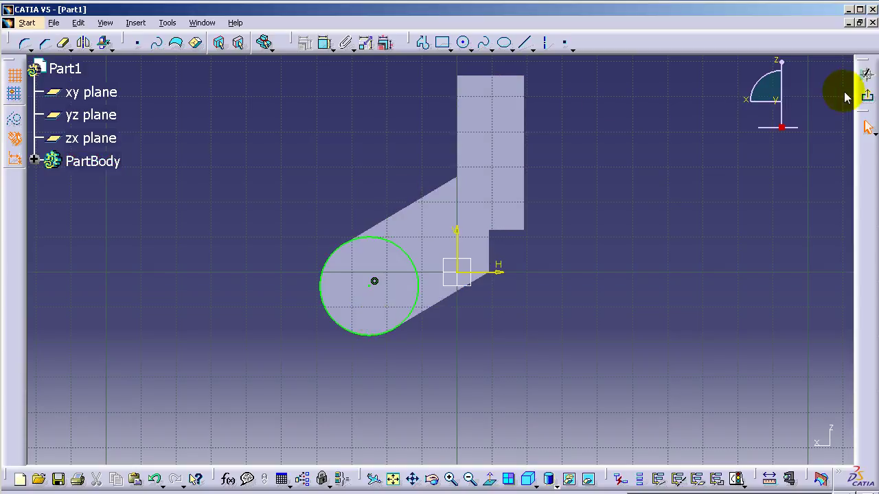
Pad the circle into a cylindrical boss on the arm
left_click(865, 94)
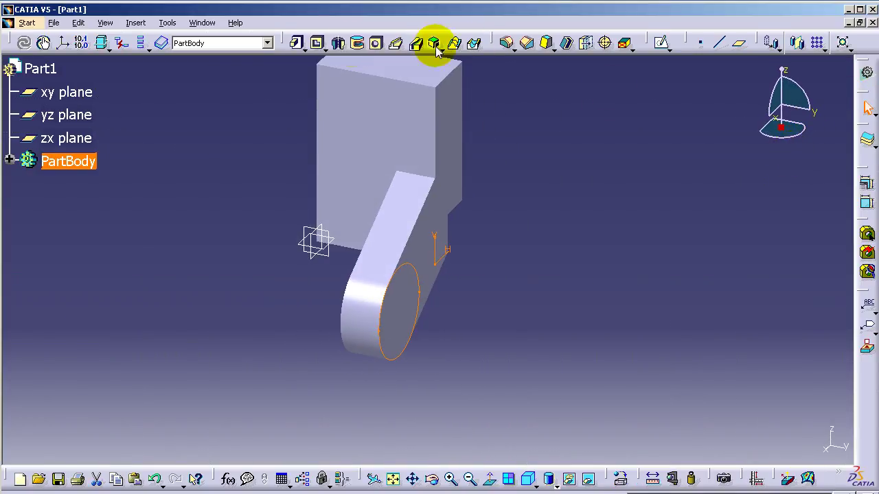
left_click(296, 42)
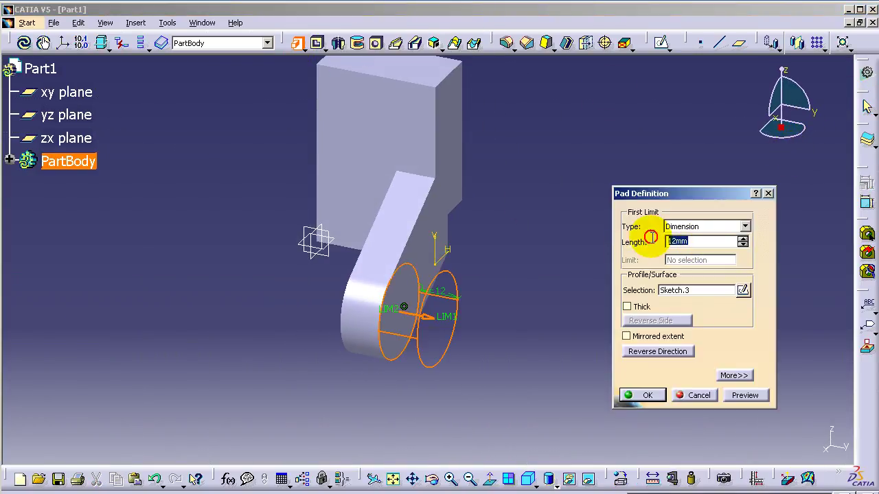
type("2")
left_click(745, 394)
left_click(652, 396)
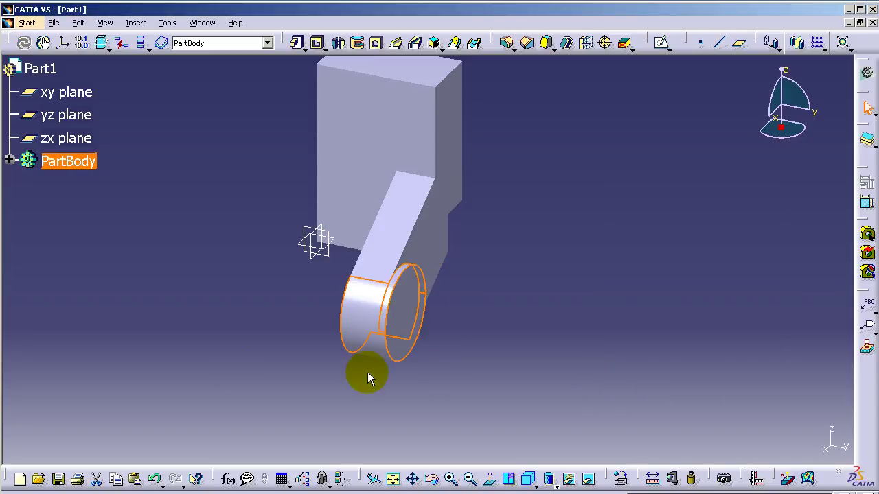
On the arm's back face, sketch a circle coincident with the rounded end and exit the sketch
mouse_move(210, 295)
middle_mouse_down()
mouse_move(343, 319)
mouse_move(365, 312)
middle_mouse_up()
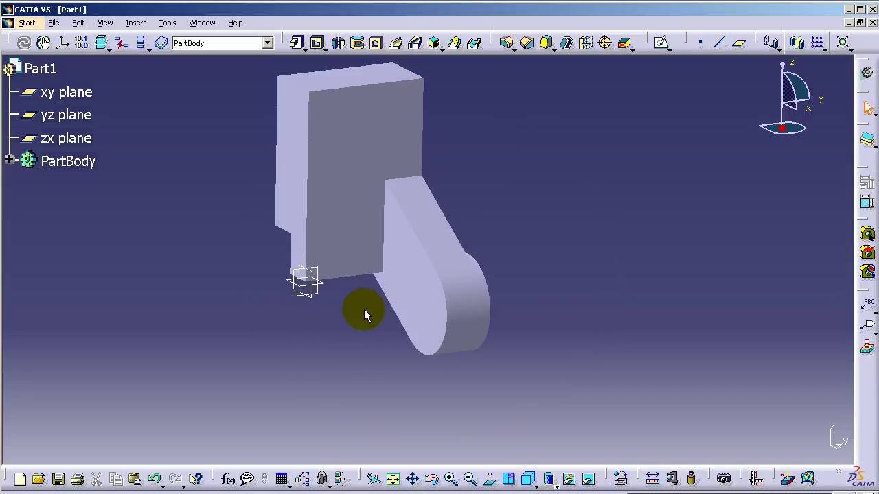
left_click(663, 44)
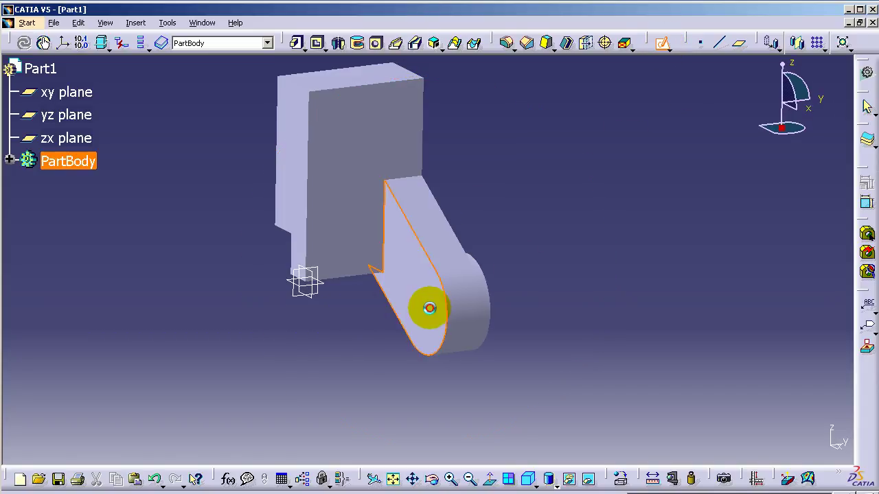
left_click(422, 304)
left_click(463, 43)
left_click(534, 233)
left_click(542, 212)
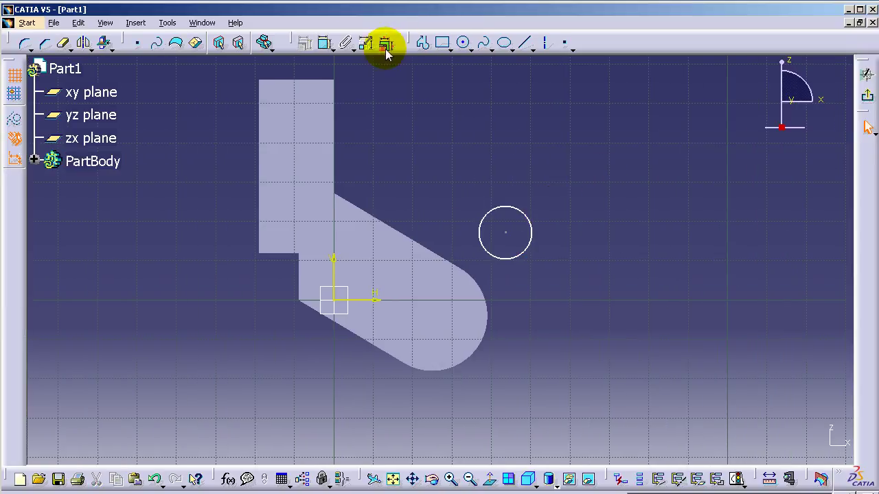
left_click(521, 251)
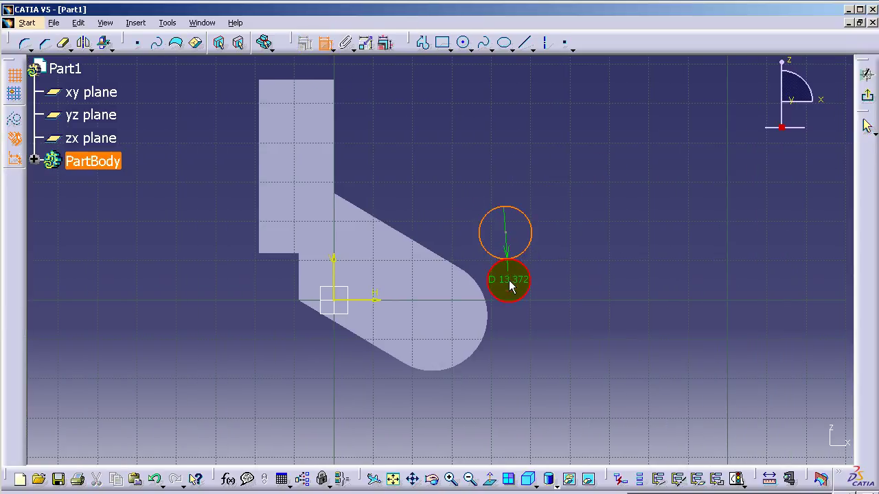
right_click(559, 291)
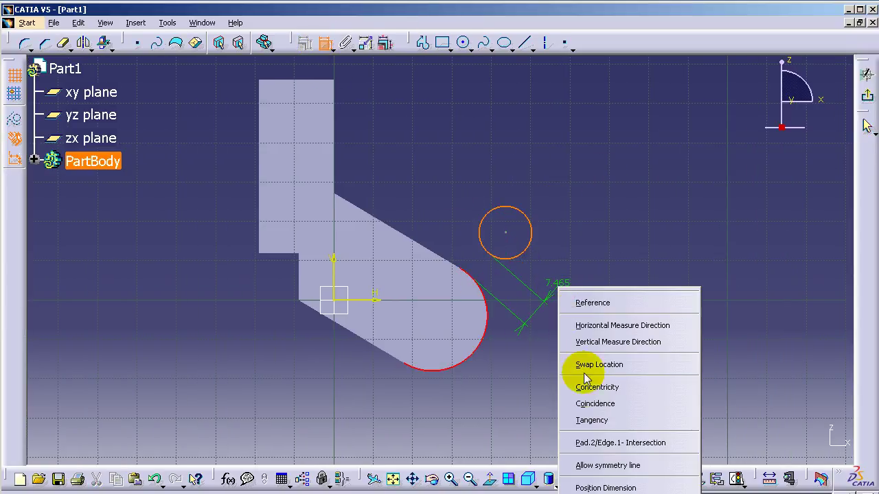
left_click(588, 402)
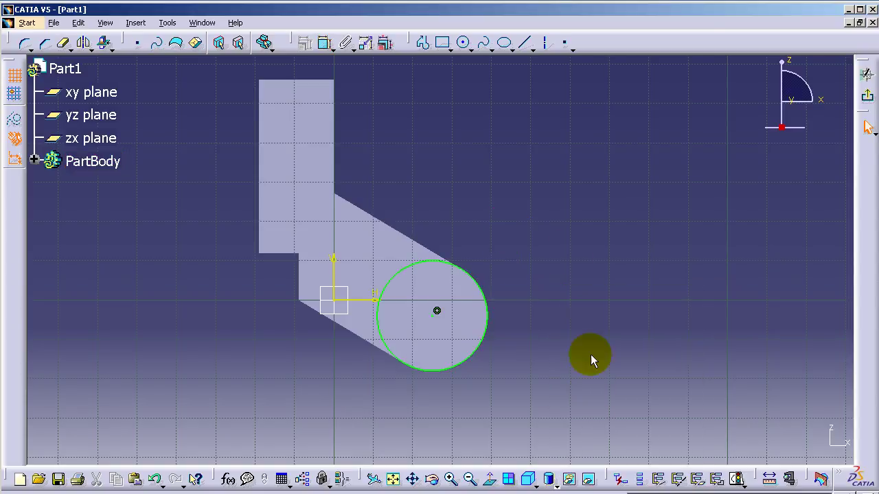
left_click(865, 97)
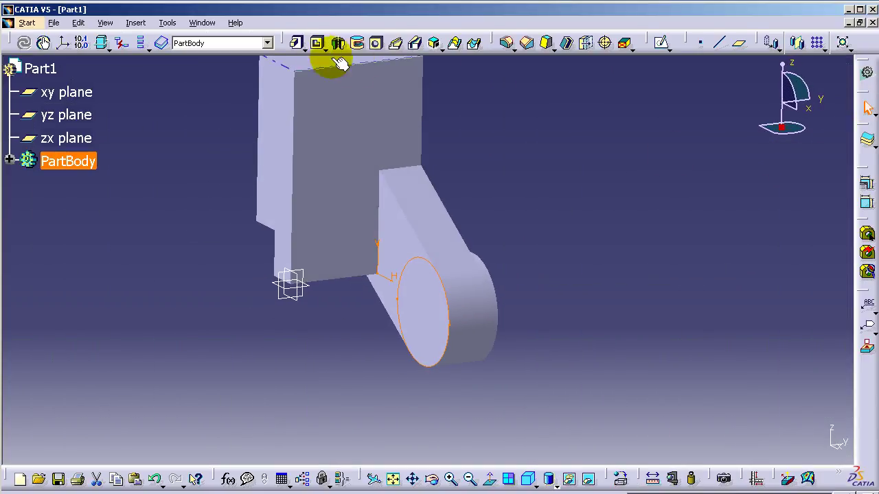
Pad the circle to form the second circular boss on the arm
left_click(296, 44)
left_click(640, 395)
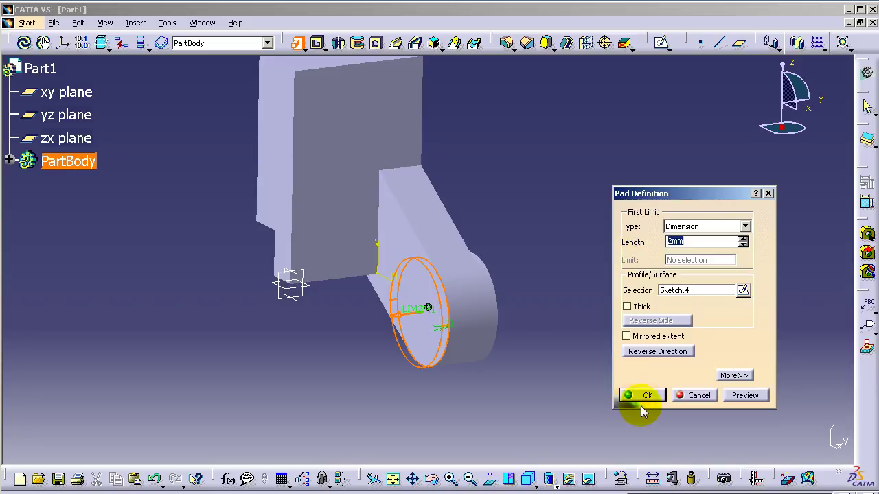
left_click(442, 351)
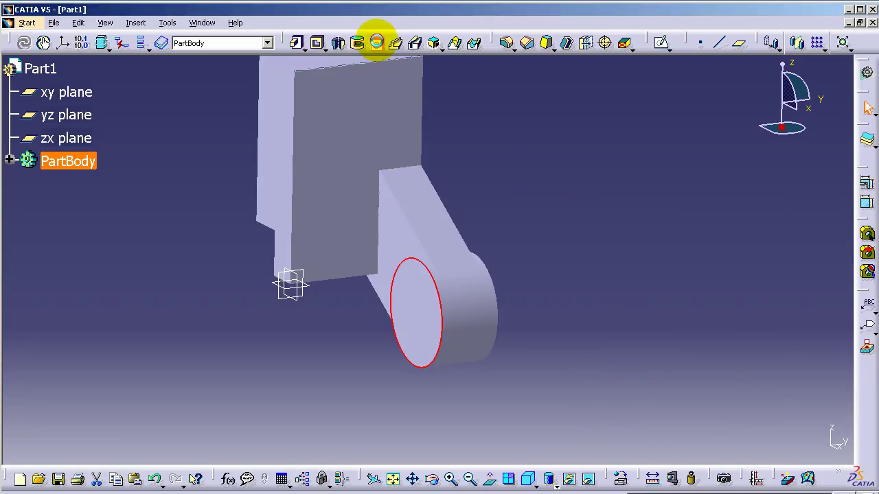
Bore a 12.7 mm Up To Next hole into the boss's circular face
left_click(376, 43)
left_click(417, 309)
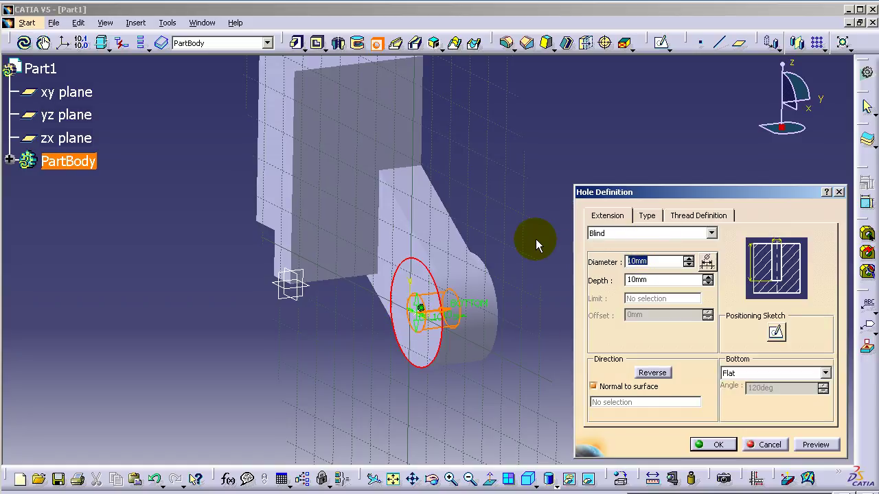
type("12.7")
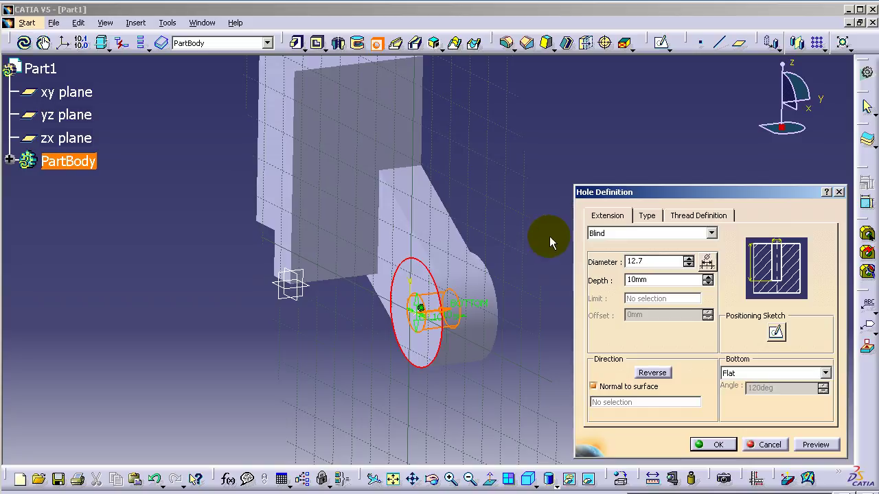
left_click(619, 234)
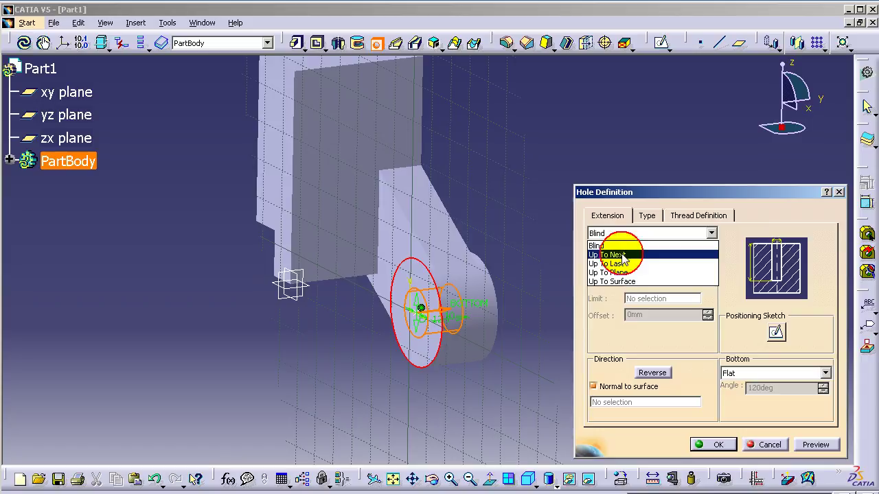
left_click(608, 254)
left_click(713, 444)
left_click(697, 364)
mouse_move(632, 227)
middle_mouse_down()
mouse_move(558, 226)
mouse_move(511, 260)
mouse_move(581, 246)
mouse_move(595, 259)
mouse_move(610, 246)
middle_mouse_up()
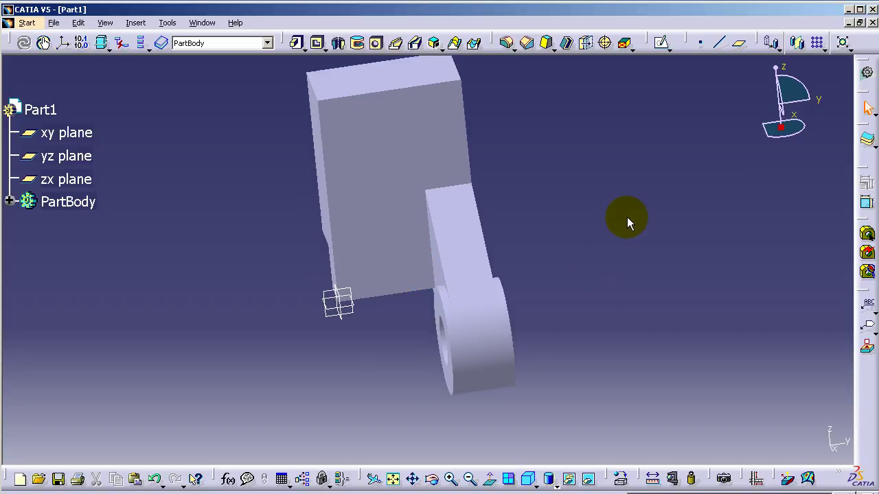
Start a countersunk hole on the block's front face with an 82° countersink angle
left_click(379, 47)
left_click(386, 140)
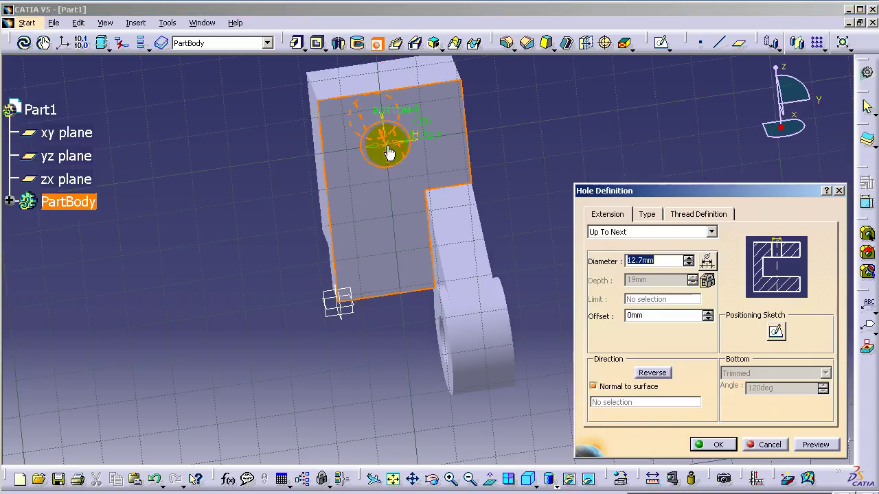
left_click(646, 214)
left_click(646, 231)
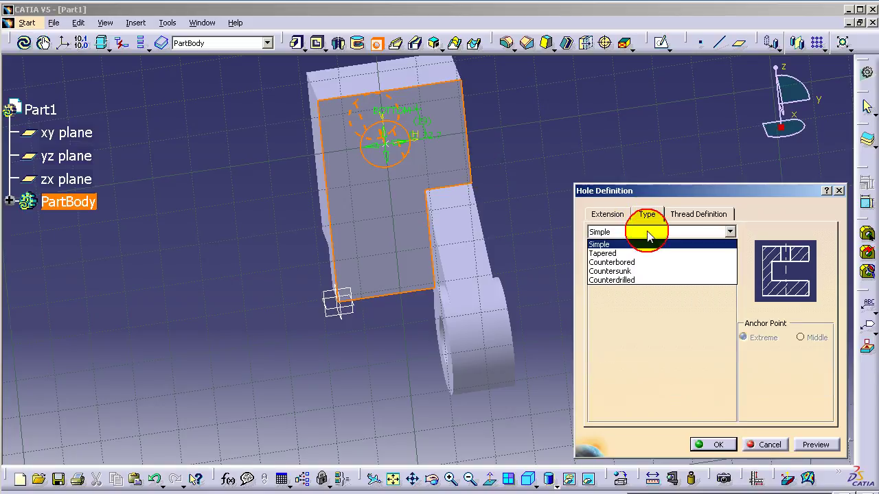
left_click(638, 270)
double_click(652, 327)
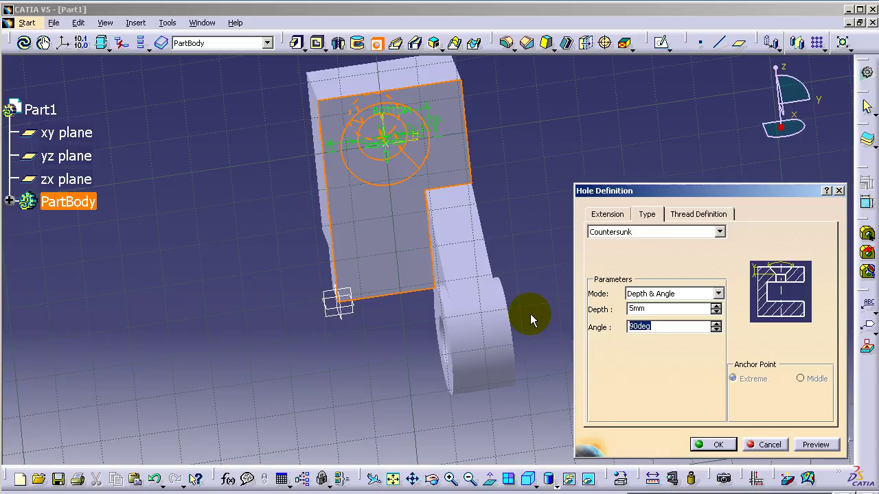
type("82")
left_click(607, 213)
Set the hole to 11 mm Up To Next with a 20 mm countersink diameter, then open its positioning sketch
left_click_drag(647, 260, 598, 260)
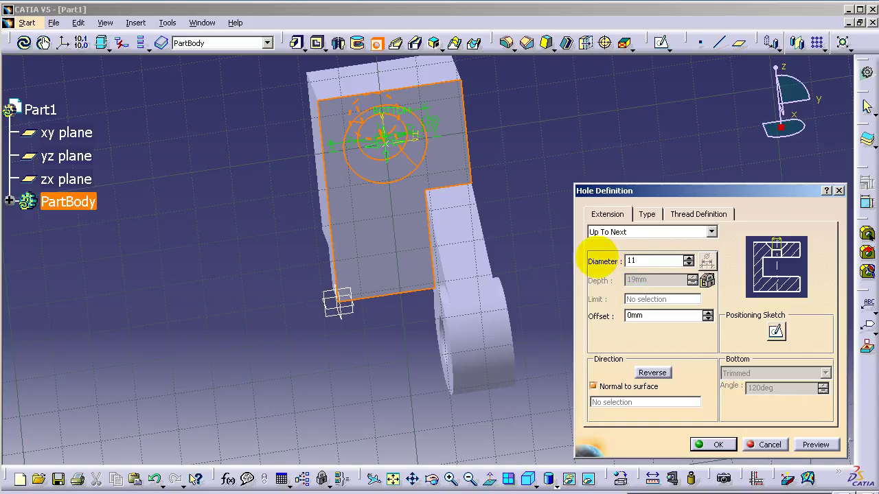
left_click(647, 215)
left_click(676, 294)
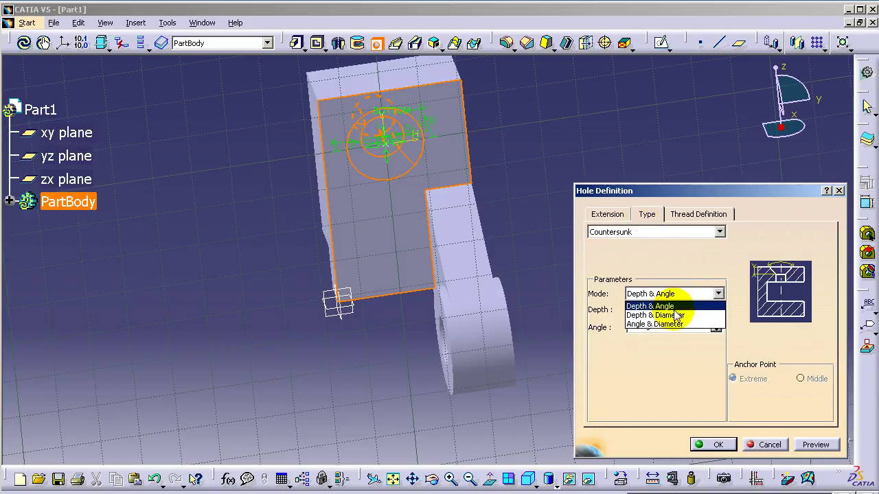
left_click(670, 315)
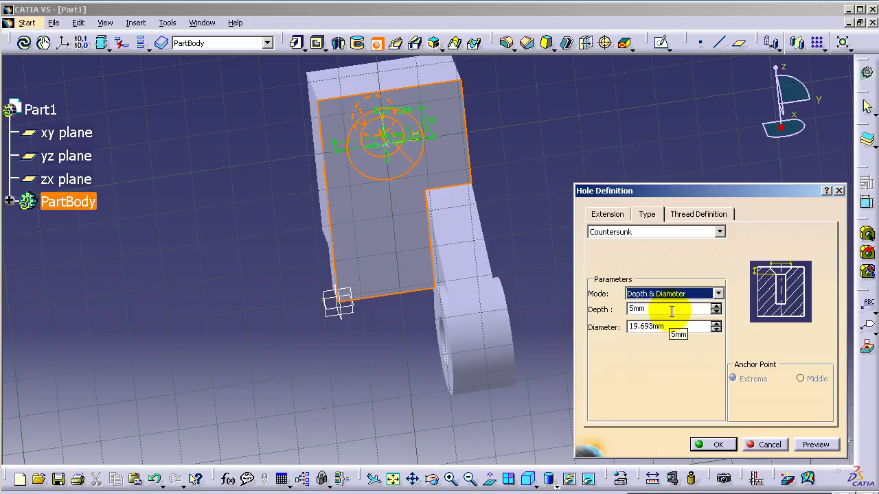
double_click(681, 326)
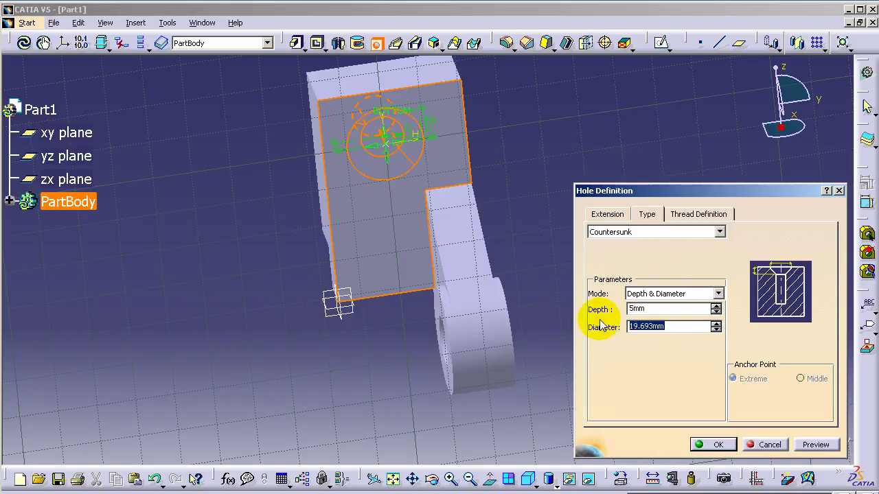
left_click(667, 294)
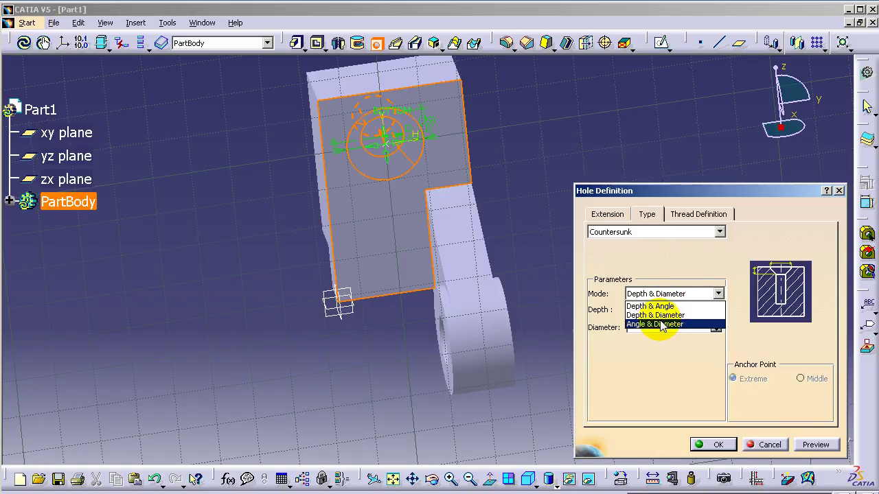
left_click(661, 324)
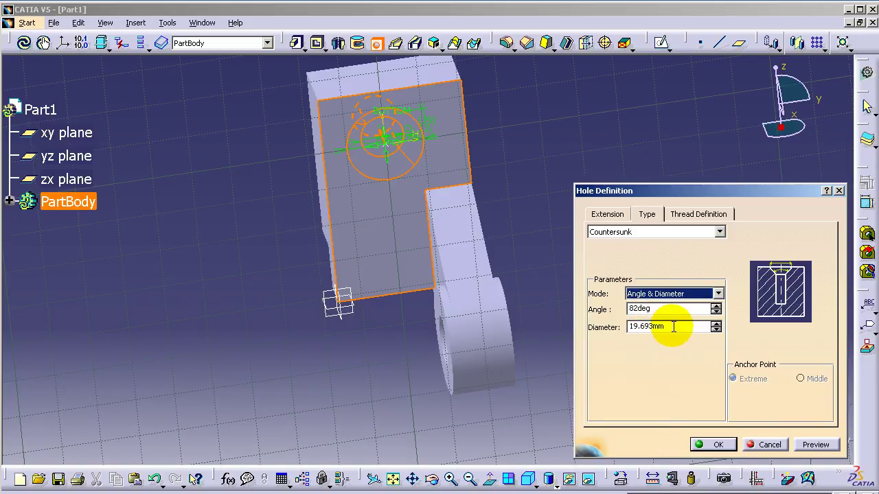
left_click_drag(674, 327, 609, 320)
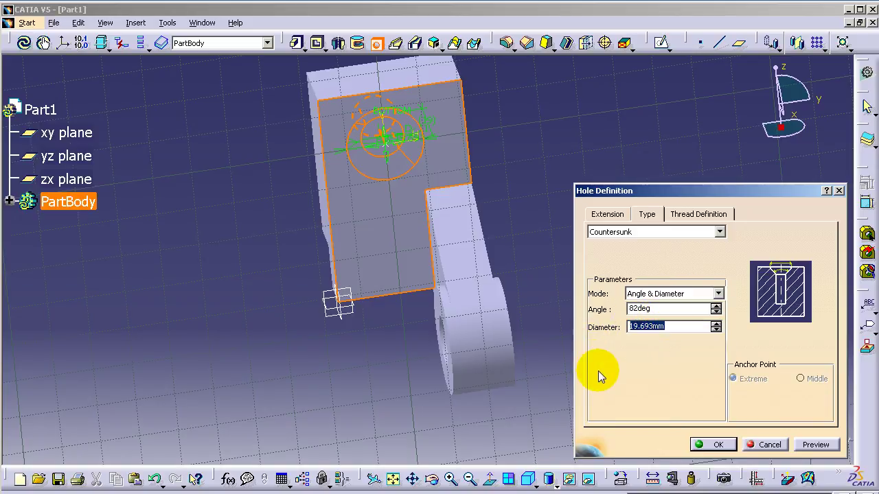
type("20")
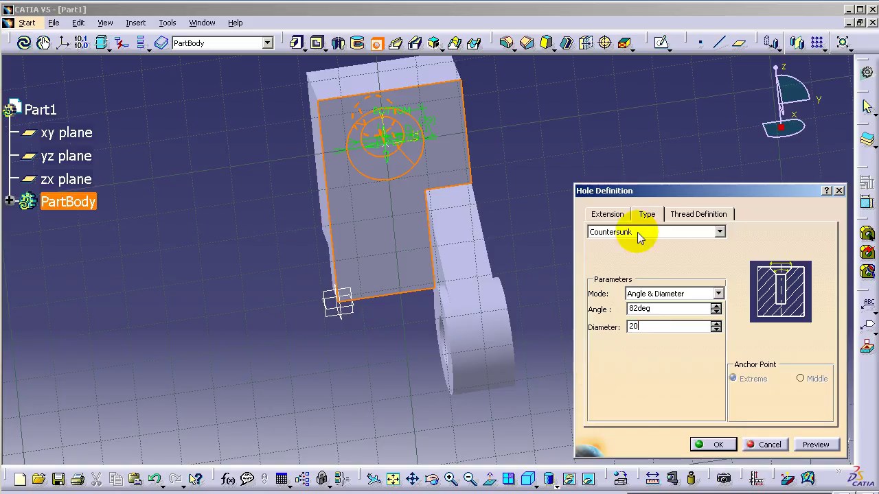
left_click(607, 214)
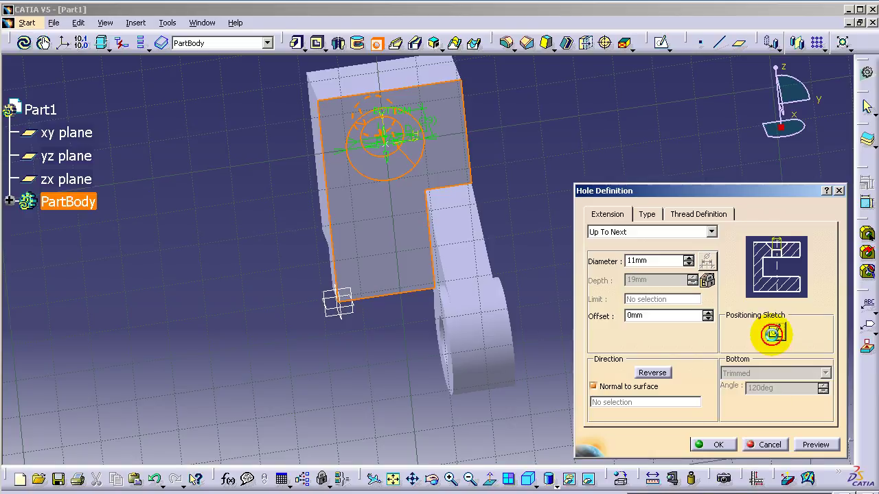
left_click(772, 334)
Dimension the hole centre 14 mm below the block's top edge
left_click(325, 43)
left_click(382, 91)
left_click(412, 142)
double_click(319, 114)
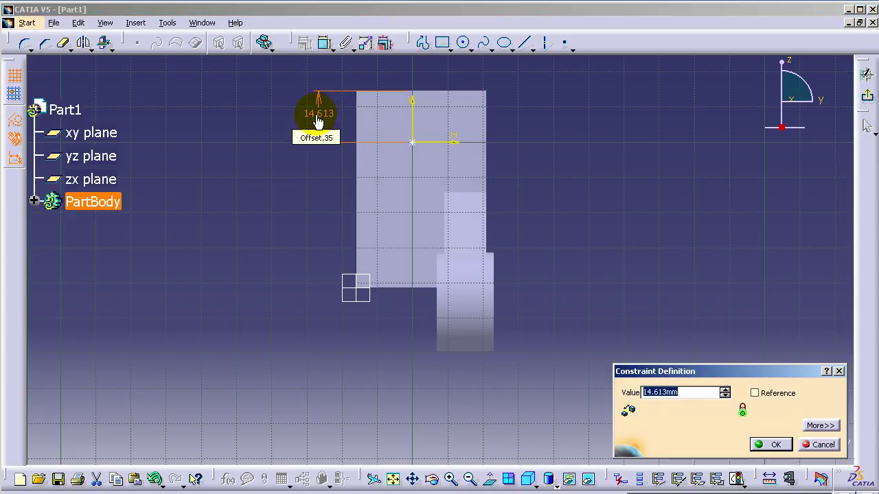
type("14")
key("Return")
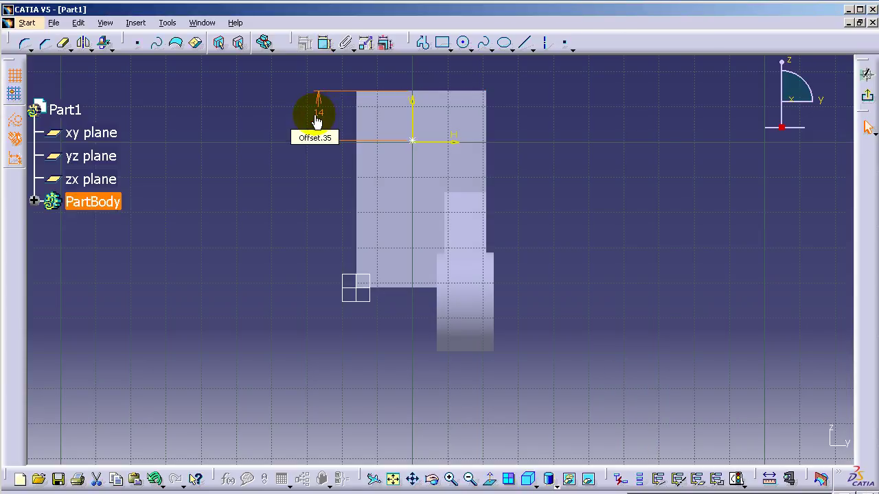
Dimension the hole centre 19 mm from the block's left edge
left_click(357, 171)
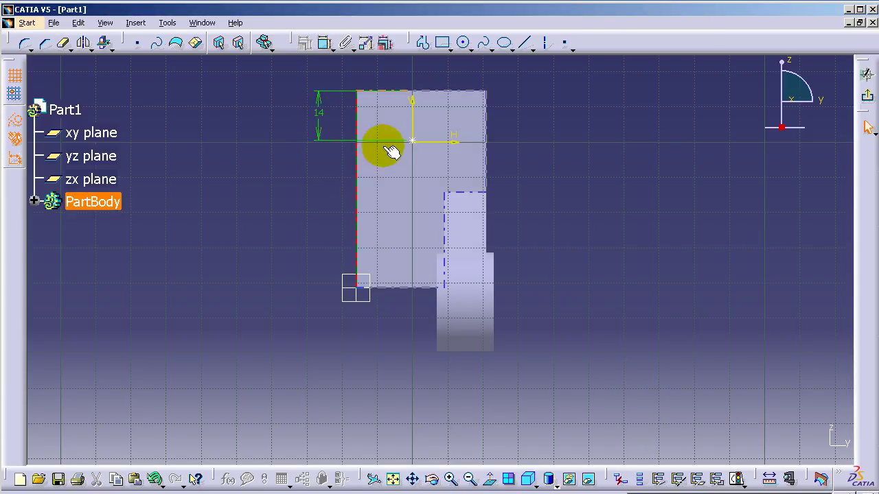
left_click(413, 142)
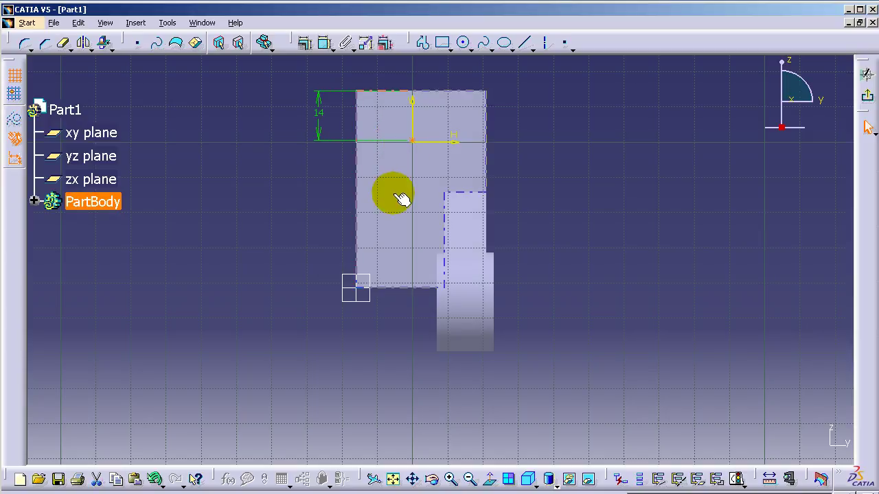
left_click(324, 43)
left_click(357, 168)
left_click(304, 190)
double_click(304, 190)
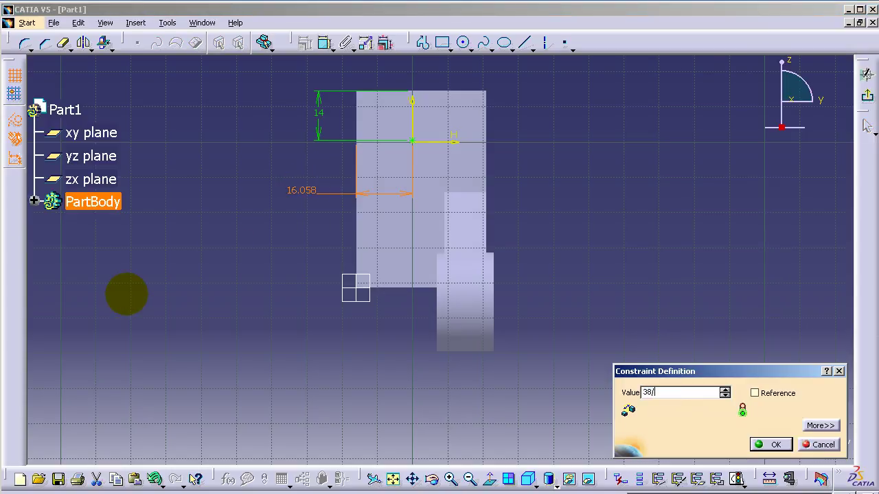
left_click(193, 171)
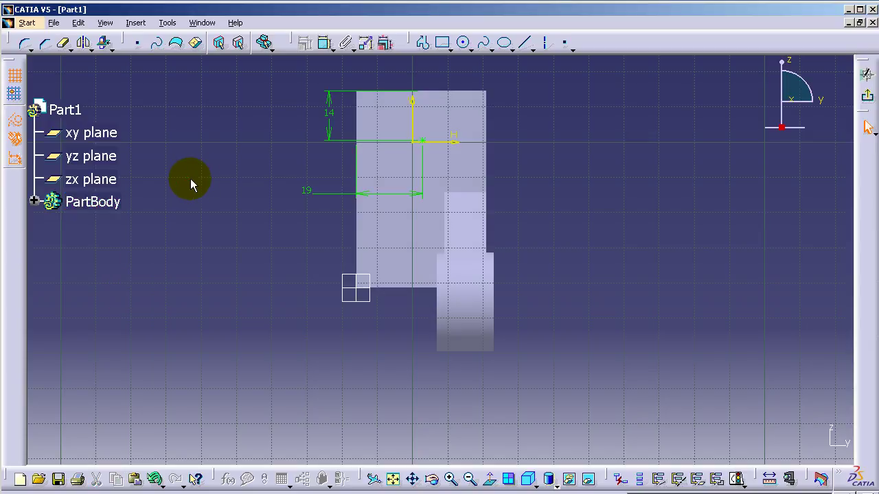
Exit the positioning sketch and create the countersunk hole
left_click(866, 104)
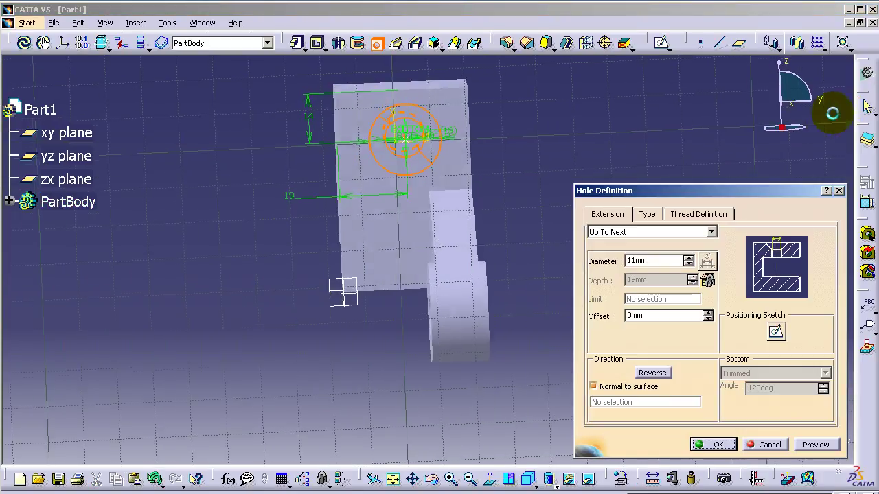
left_click(711, 446)
mouse_move(195, 193)
middle_mouse_down()
mouse_move(173, 210)
mouse_move(302, 275)
middle_mouse_up()
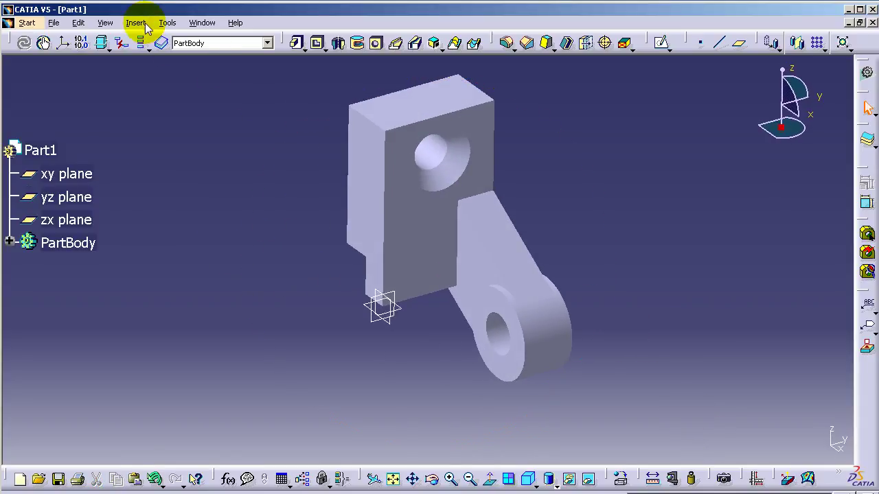
Mirror the entire solid about the block's side face using Insert > Transformation Features > Mirror
left_click(135, 22)
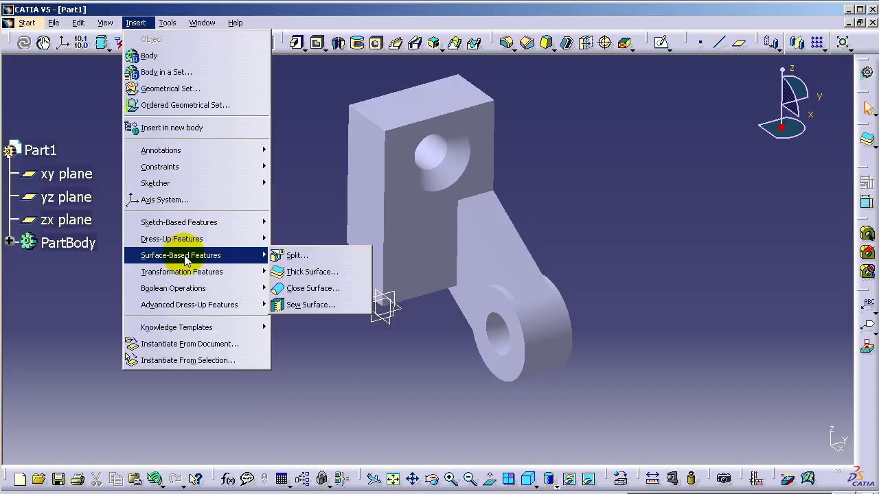
mouse_move(182, 271)
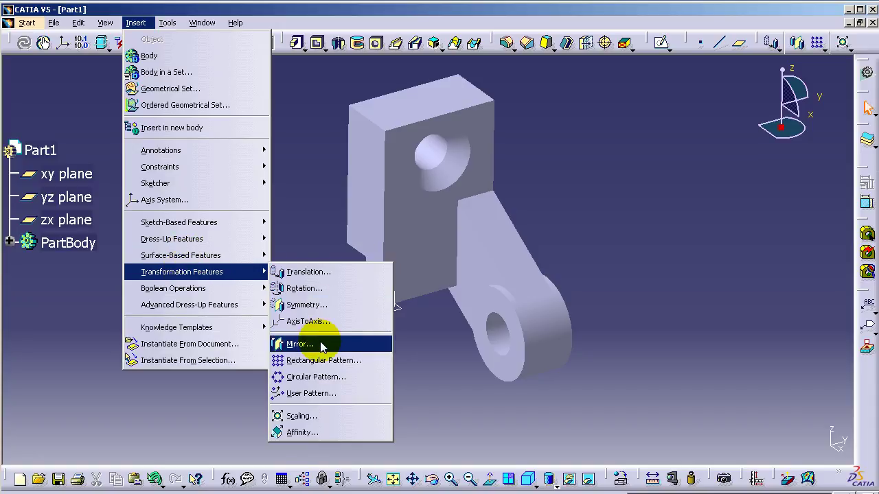
left_click(319, 342)
left_click(359, 203)
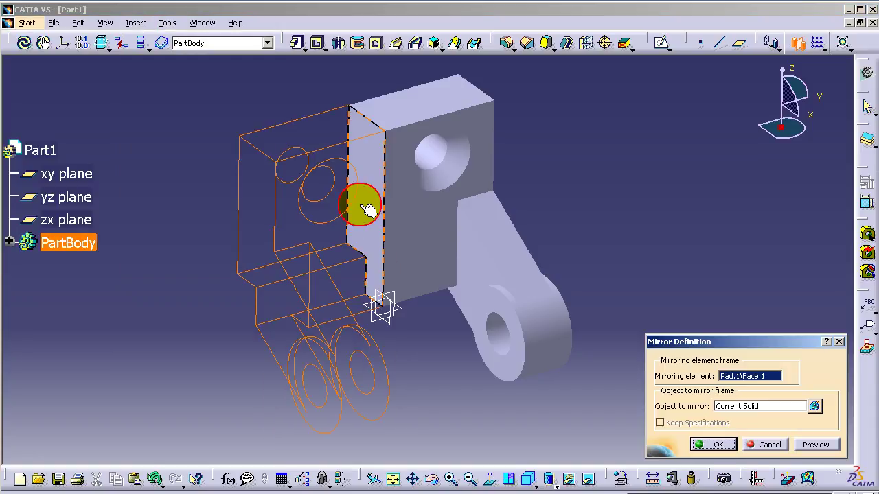
left_click(713, 445)
left_click(702, 410)
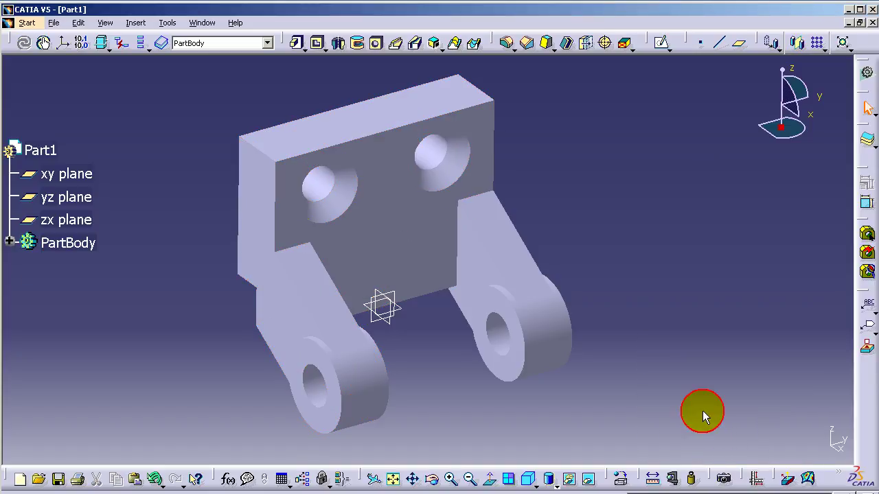